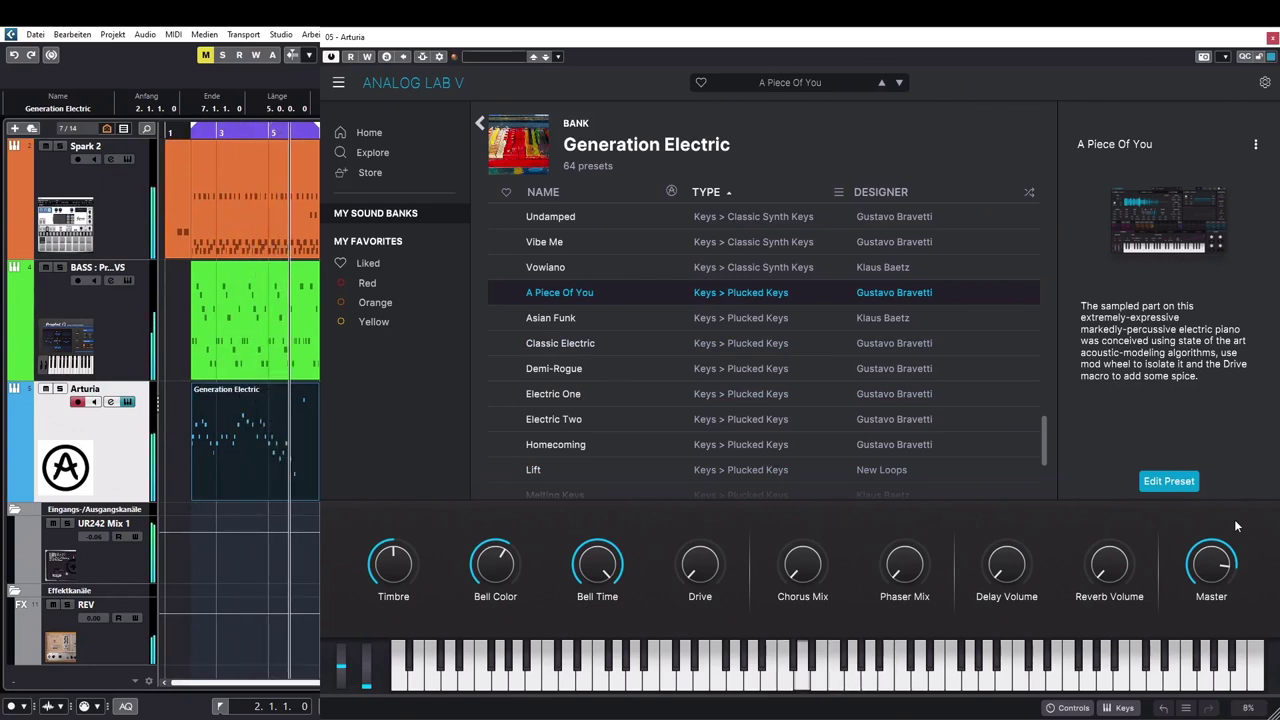
Audition the Asian Funk preset with its Master level raised slightly, and load the Classic Electric preset.
{"action": "key", "text": "Down"}
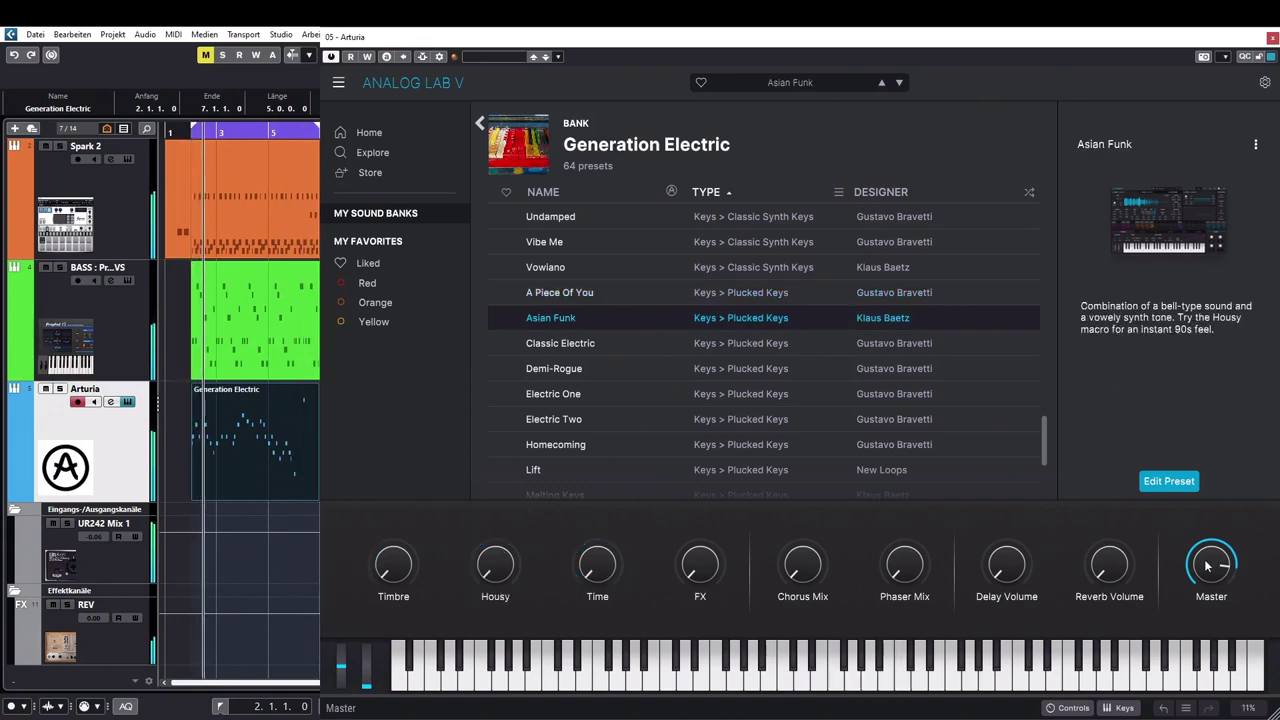
{"action": "left_click_drag", "start_coordinate": [1228, 549], "coordinate": [1228, 534]}
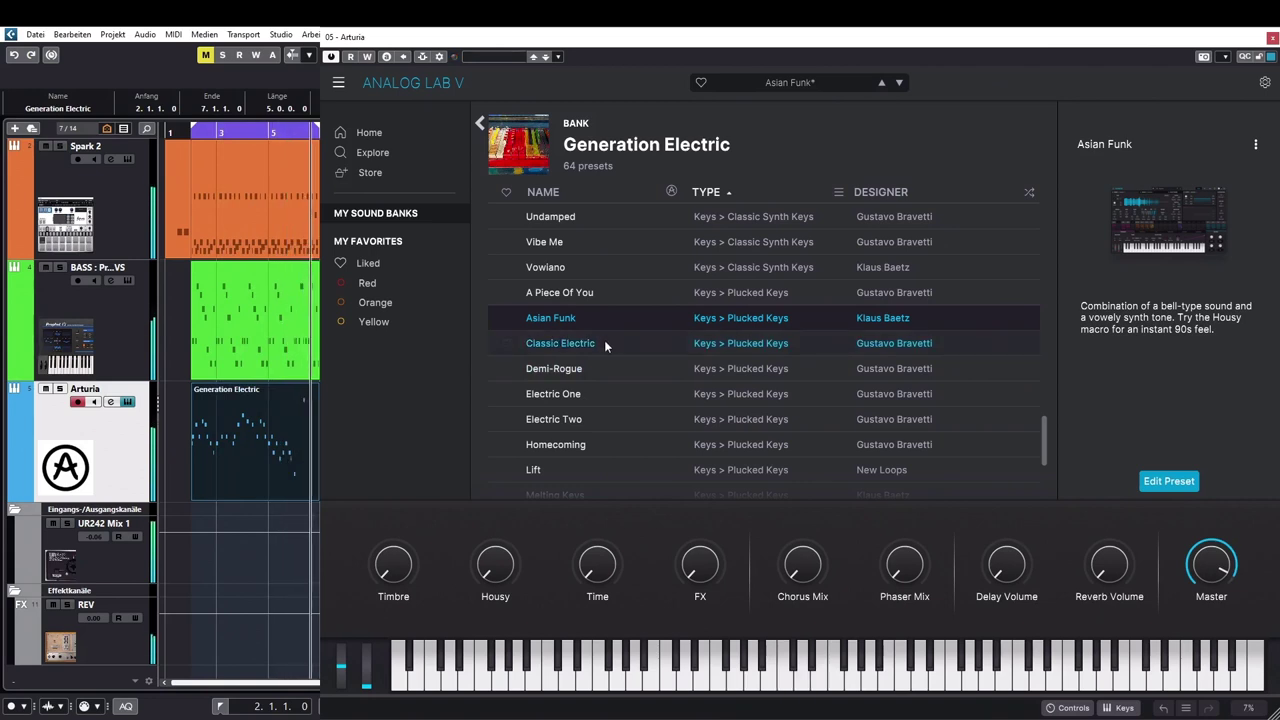
{"action": "left_click", "coordinate": [604, 340]}
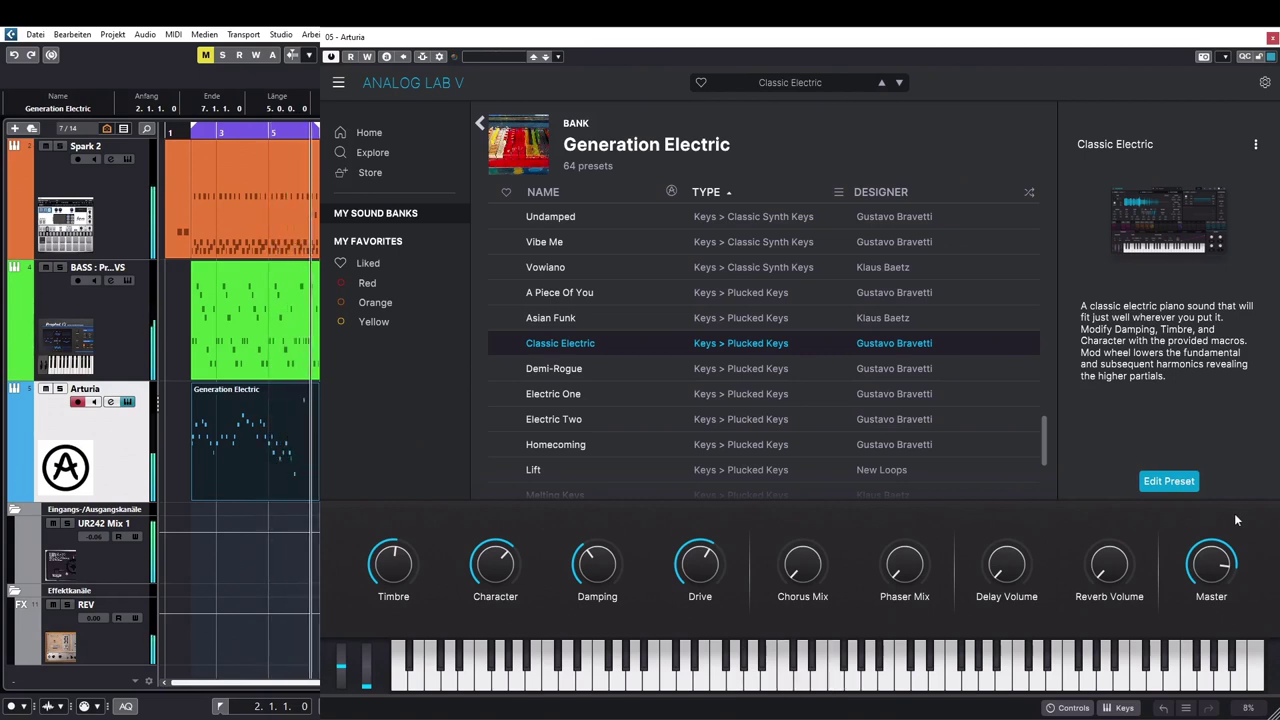
Audition the Demi-Rogue, Electric One, Electric Two and Homecoming presets in turn, raising Homecoming's Master level slightly.
{"action": "key", "text": "Down"}
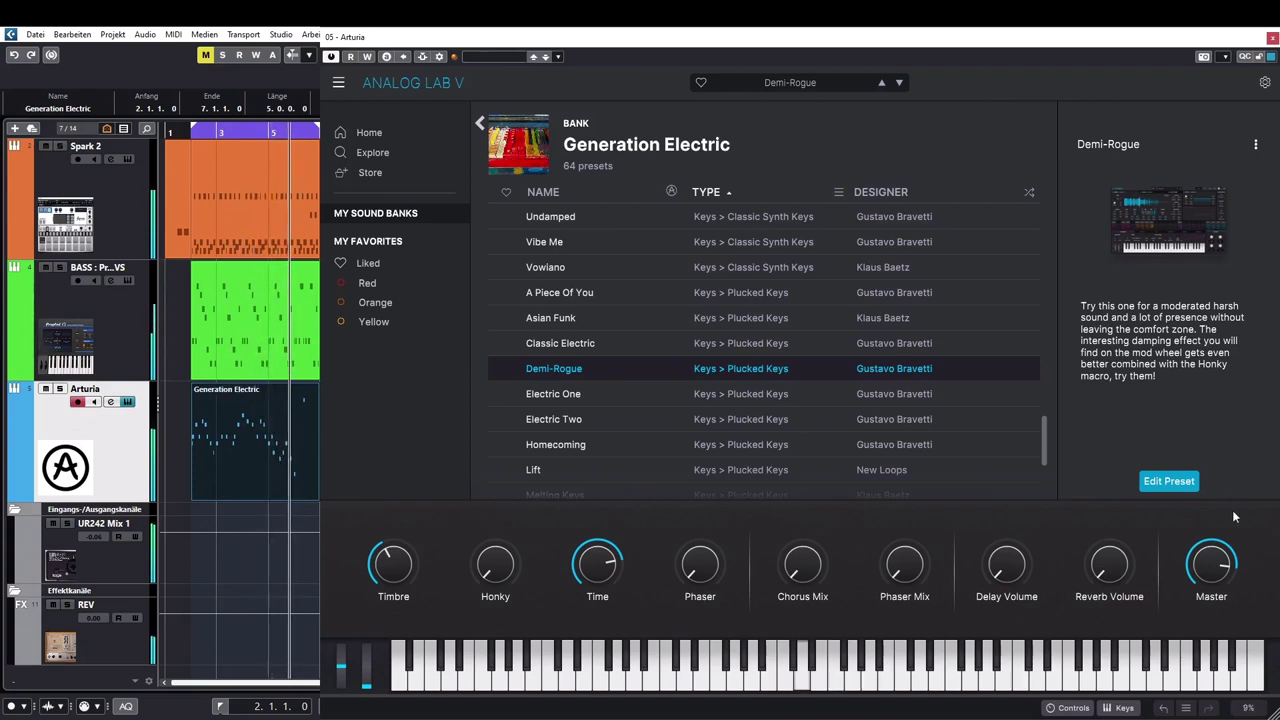
{"action": "key", "text": "Down"}
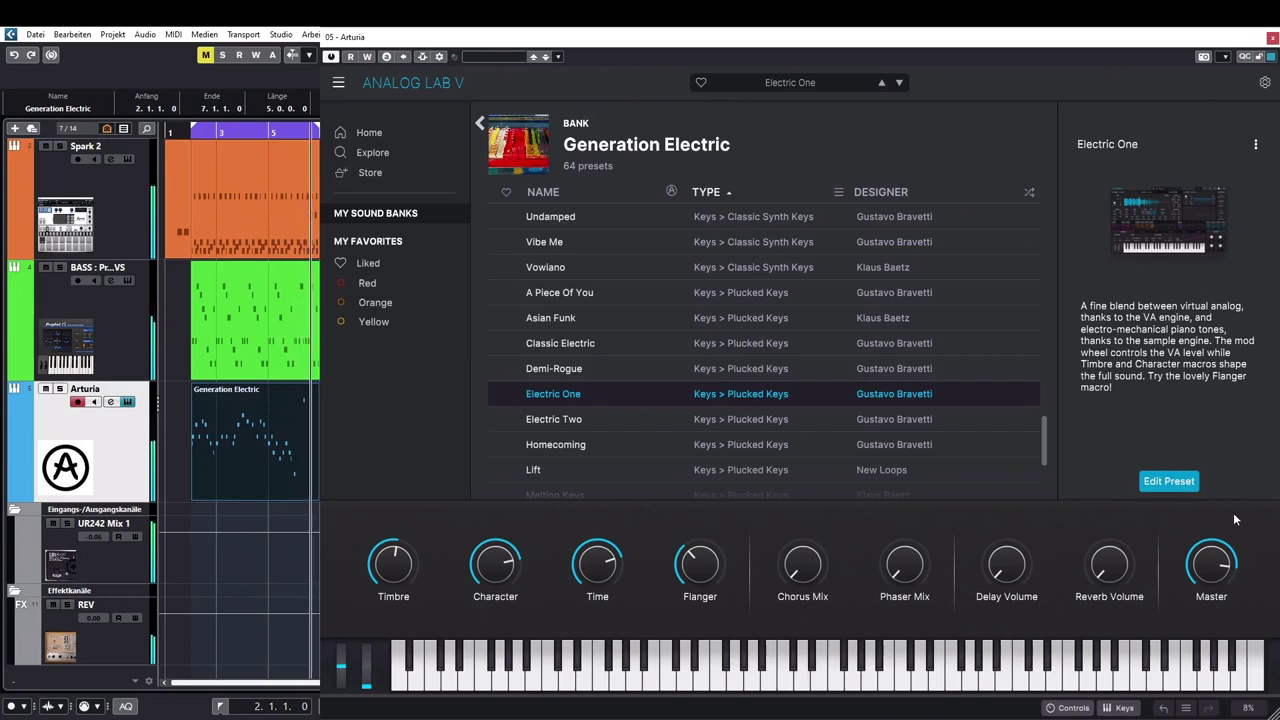
{"action": "key", "text": "Down"}
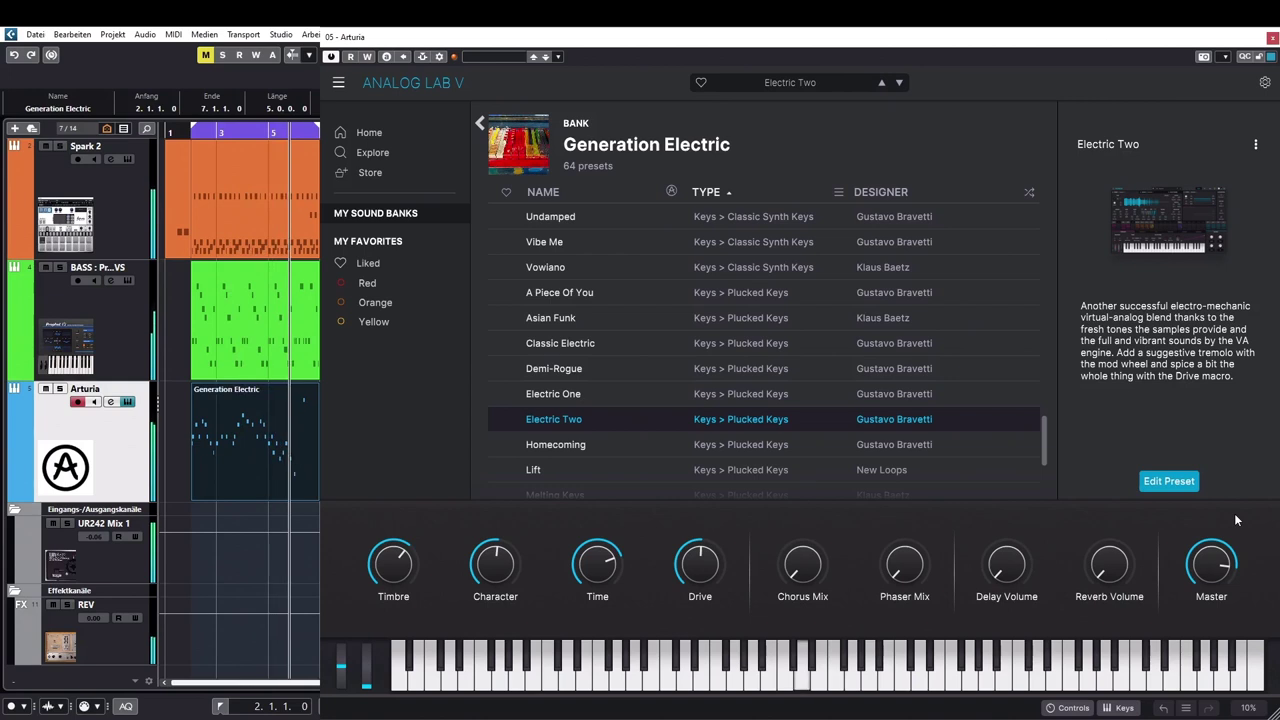
{"action": "key", "text": "Down"}
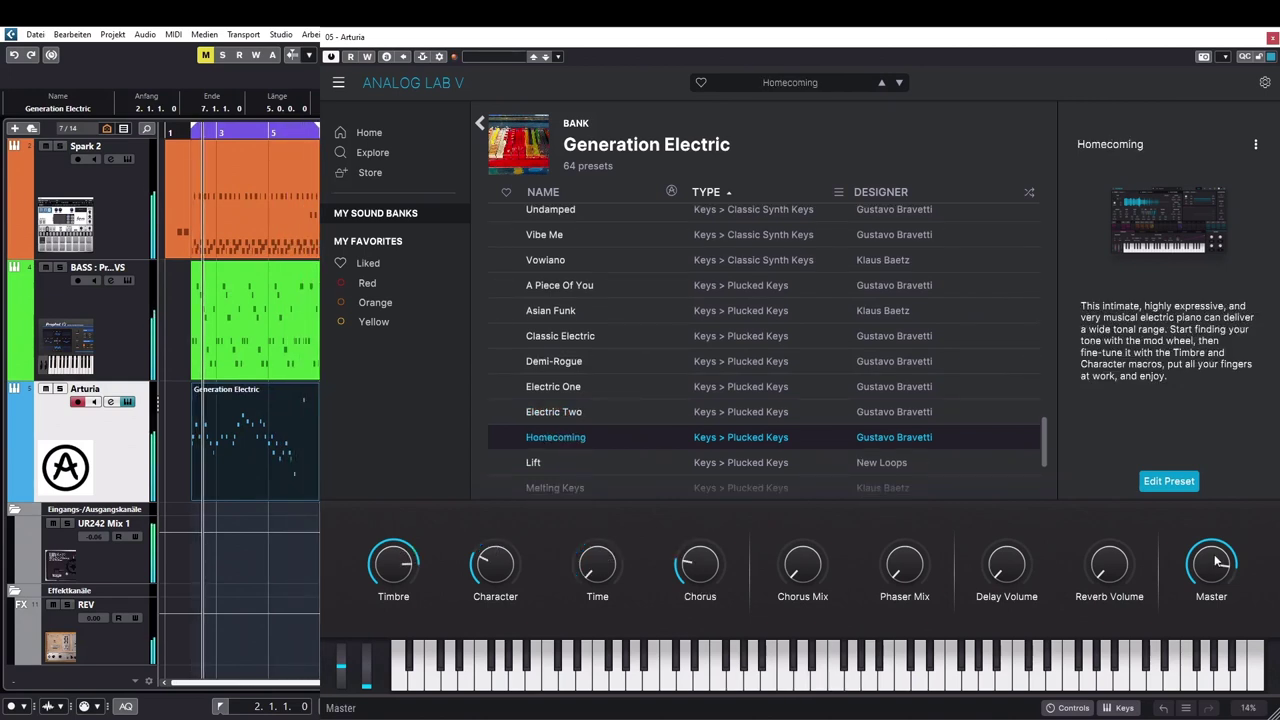
{"action": "left_click_drag", "start_coordinate": [1211, 565], "coordinate": [1211, 552]}
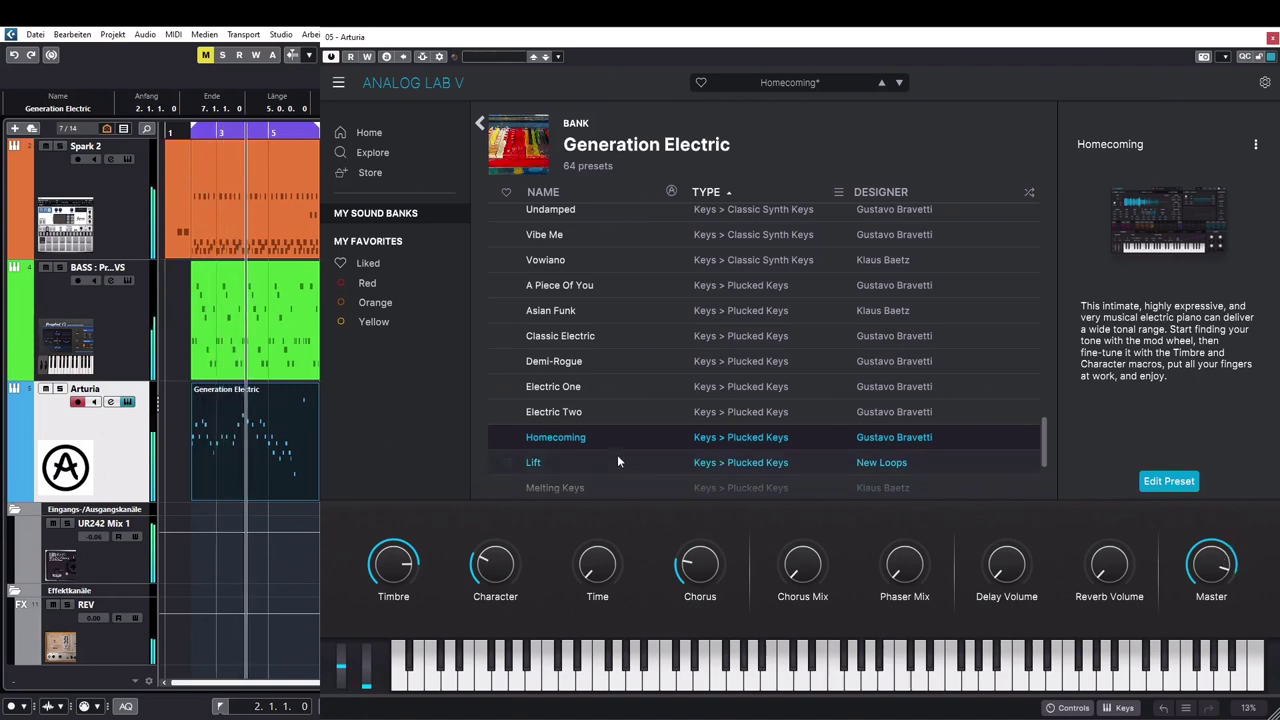
Audition the Lift, Melting Keys, No Refunds and Observe presets in turn, raising Observe's Master level.
{"action": "scroll", "coordinate": [609, 451], "scroll_direction": "down", "scroll_amount": 1}
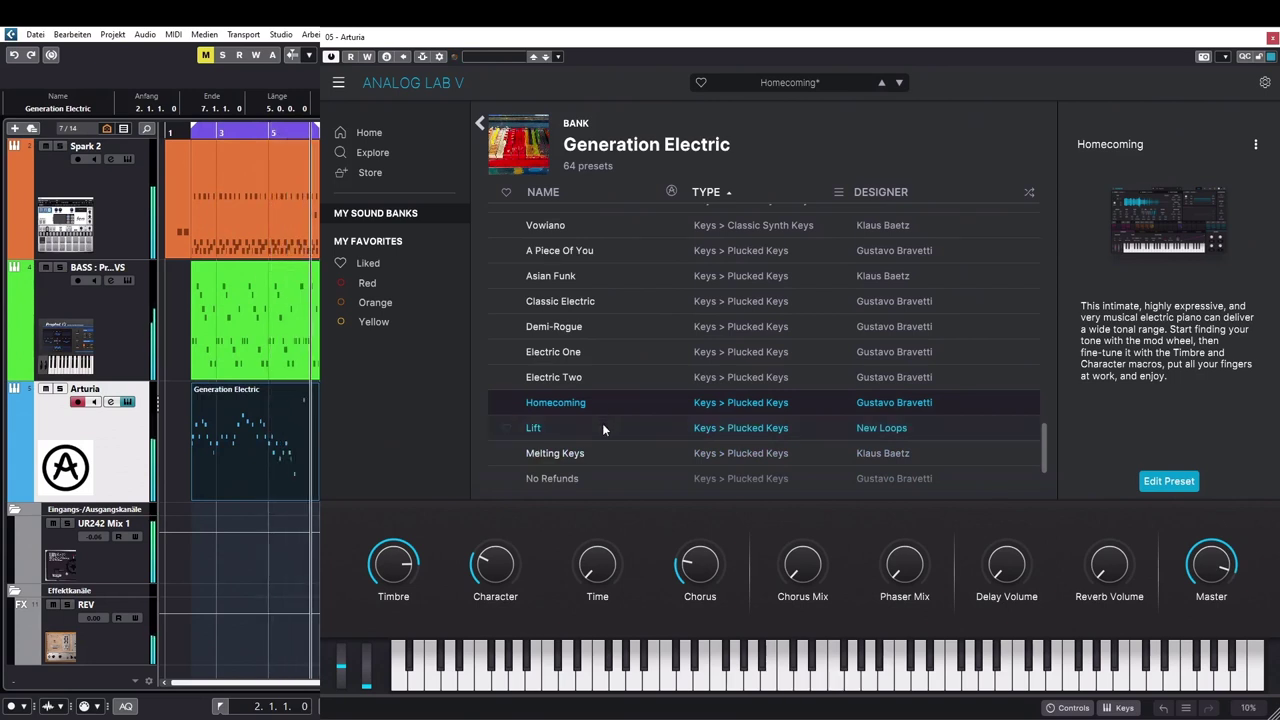
{"action": "left_click", "coordinate": [604, 425]}
{"action": "key", "text": "Down"}
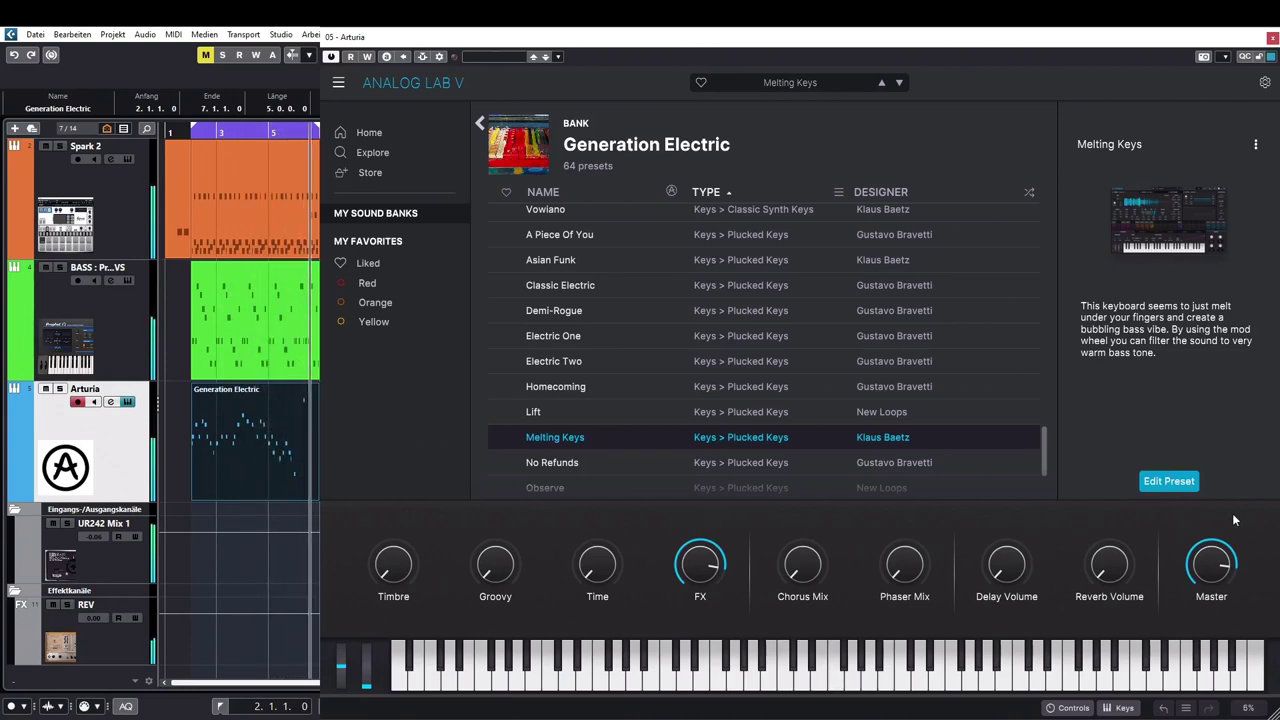
{"action": "key", "text": "Down"}
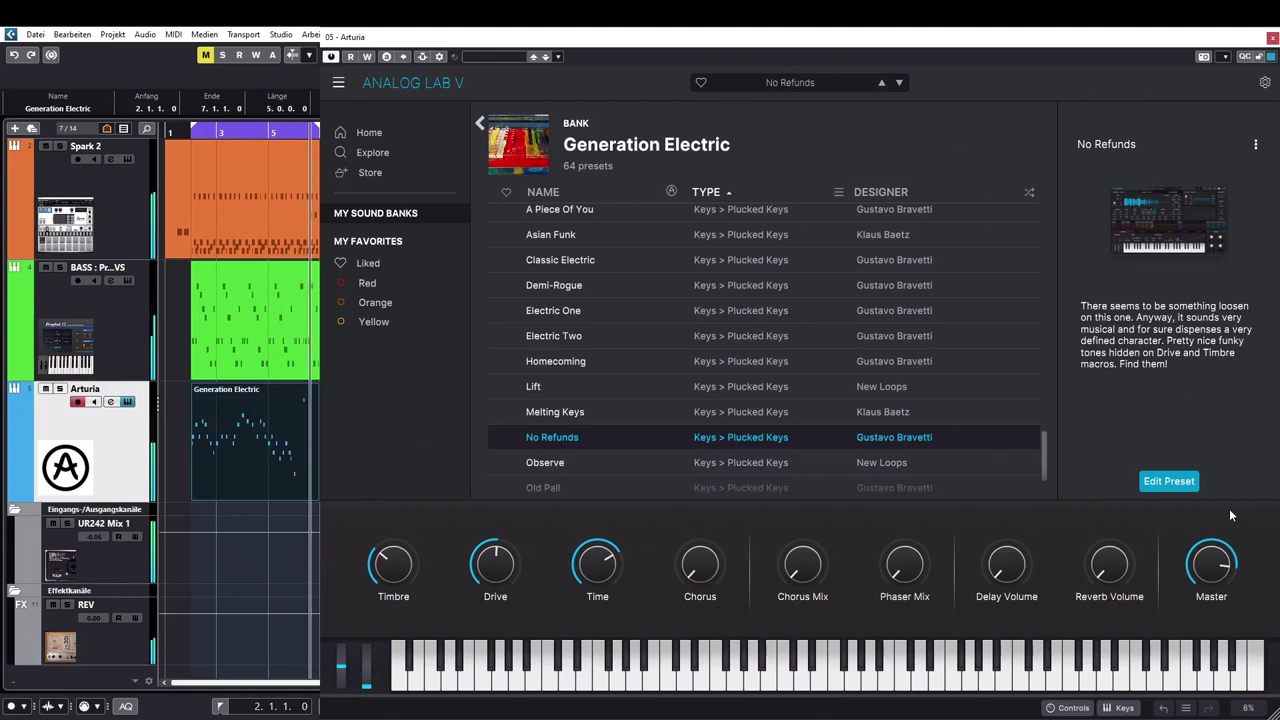
{"action": "key", "text": "Down"}
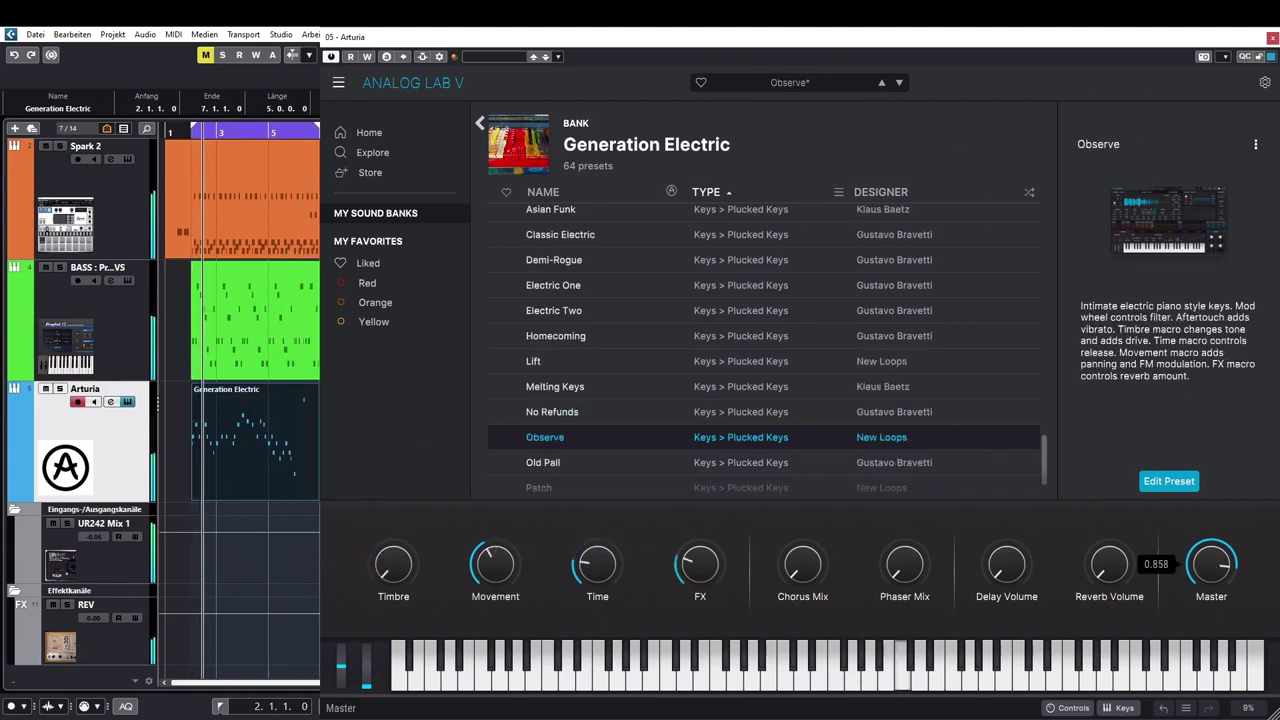
{"action": "left_click_drag", "start_coordinate": [1224, 541], "coordinate": [1226, 537]}
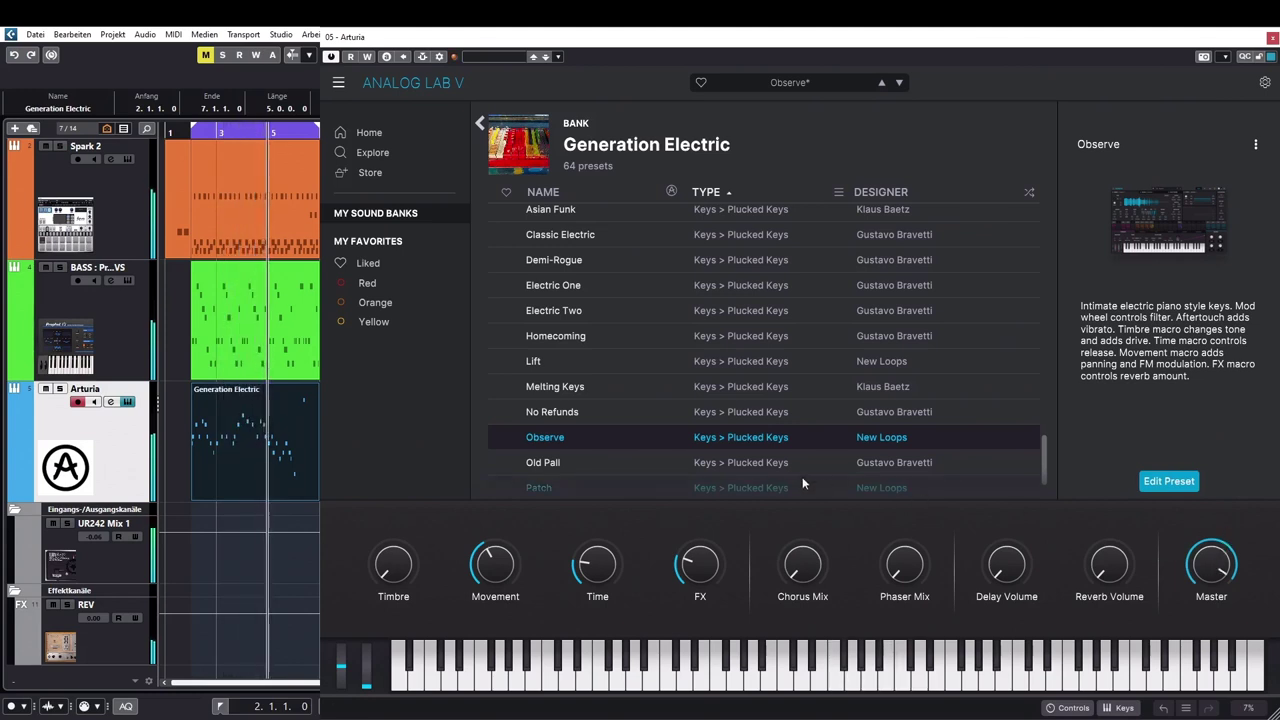
Audition the Old Pall, Patch and Pianolo presets in turn, raising Pianolo's Master level slightly.
{"action": "left_click", "coordinate": [569, 458]}
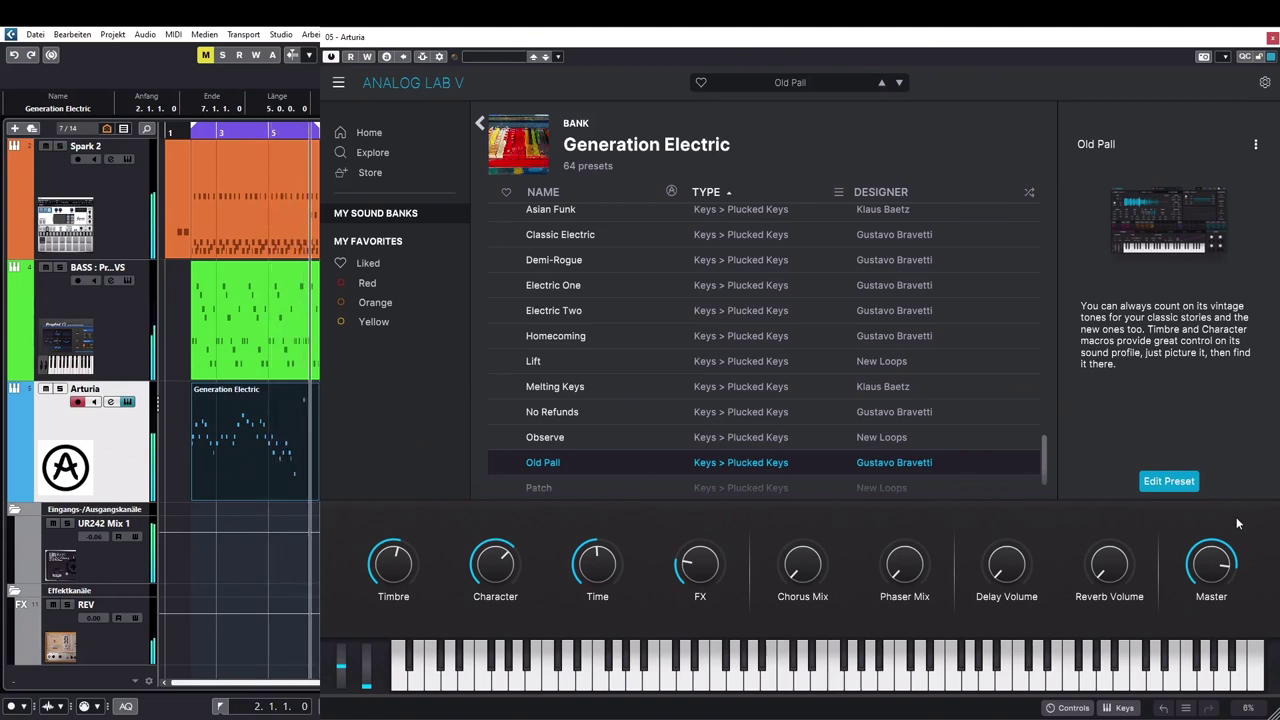
{"action": "key", "text": "Down"}
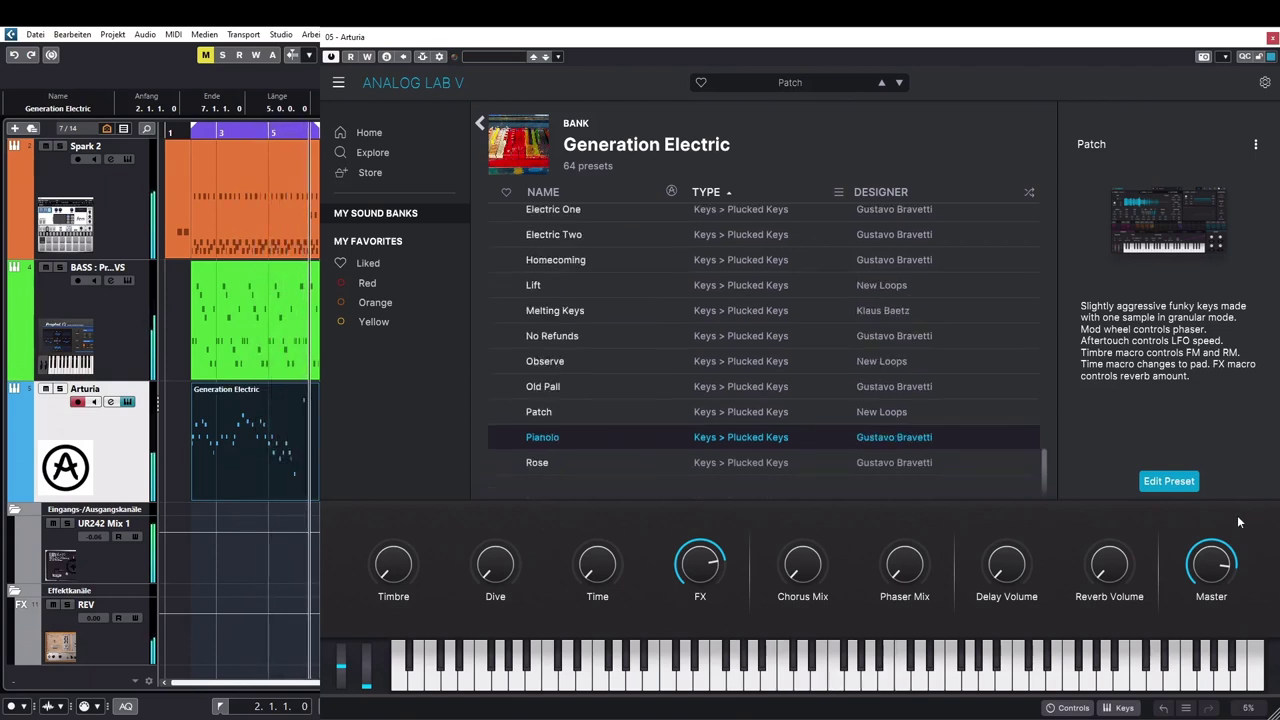
{"action": "key", "text": "Down"}
{"action": "left_click_drag", "start_coordinate": [1212, 562], "coordinate": [1212, 552]}
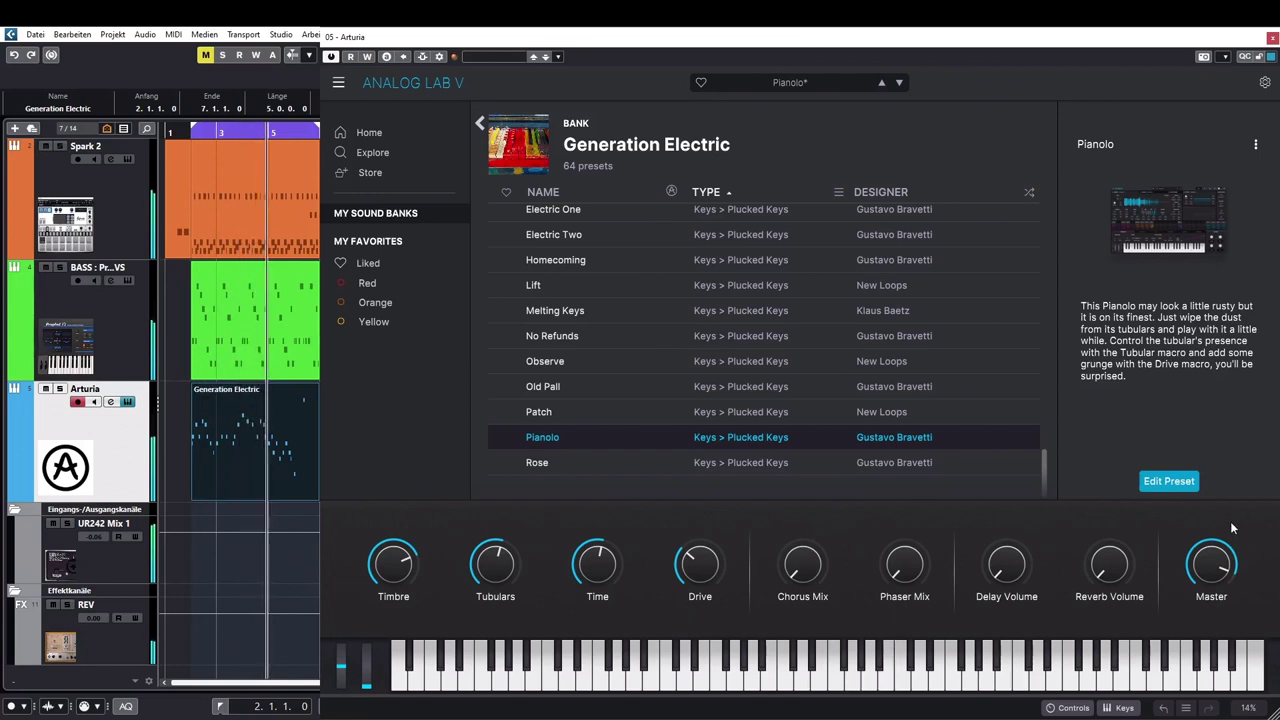
Audition Rose, Biased Drive Keys, Combed Music Box, Crystalliano, Dansette 1967 and Disappear in turn, lowering Disappear's Master level.
{"action": "left_click", "coordinate": [556, 461]}
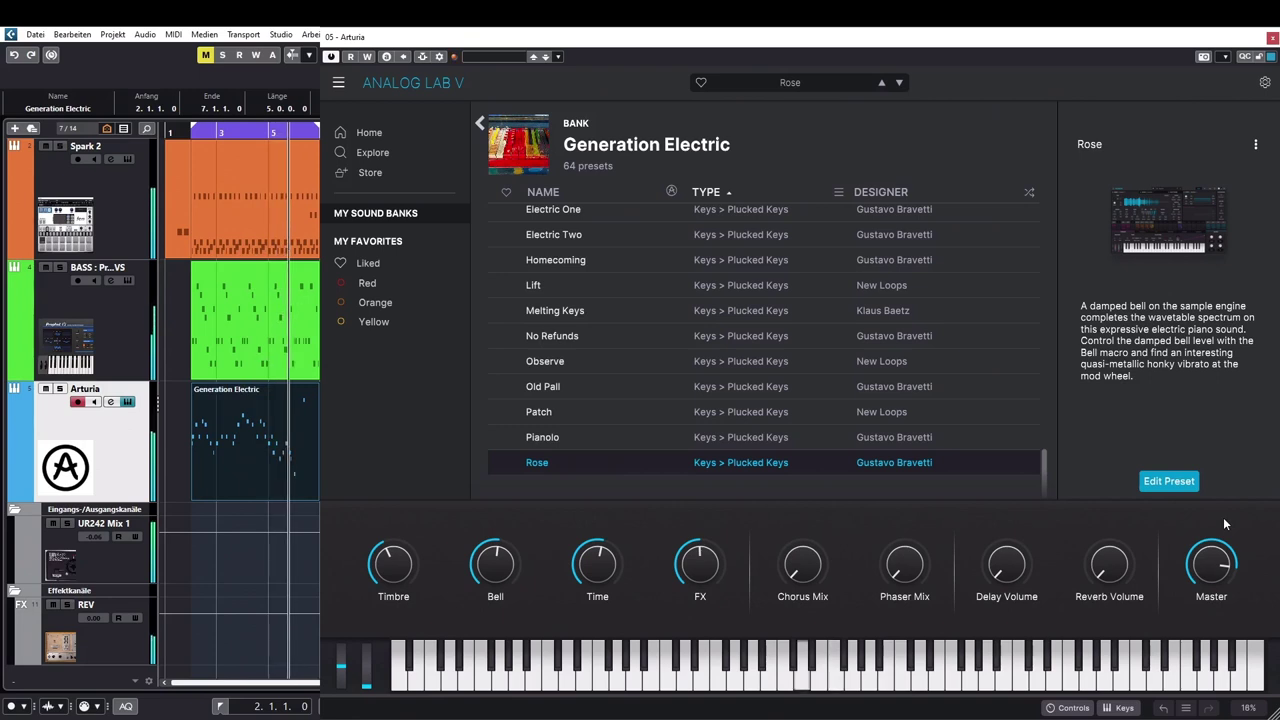
{"action": "key", "text": "Down"}
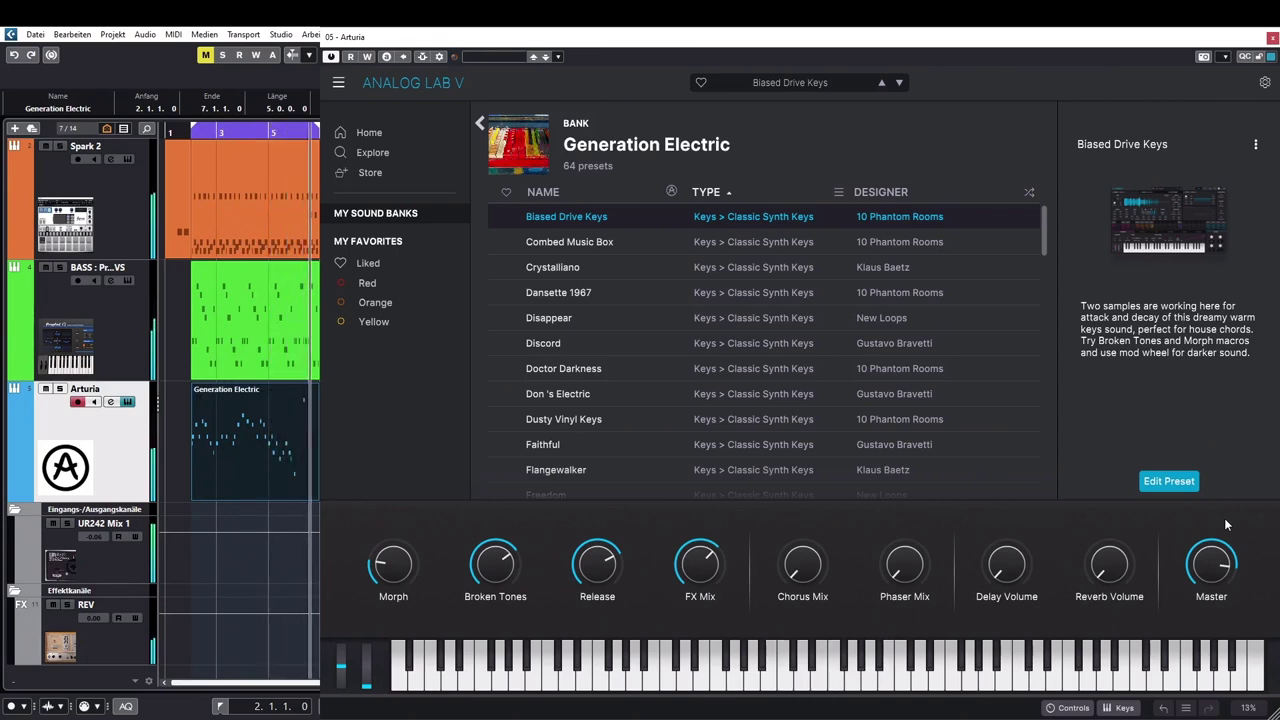
{"action": "key", "text": "Down"}
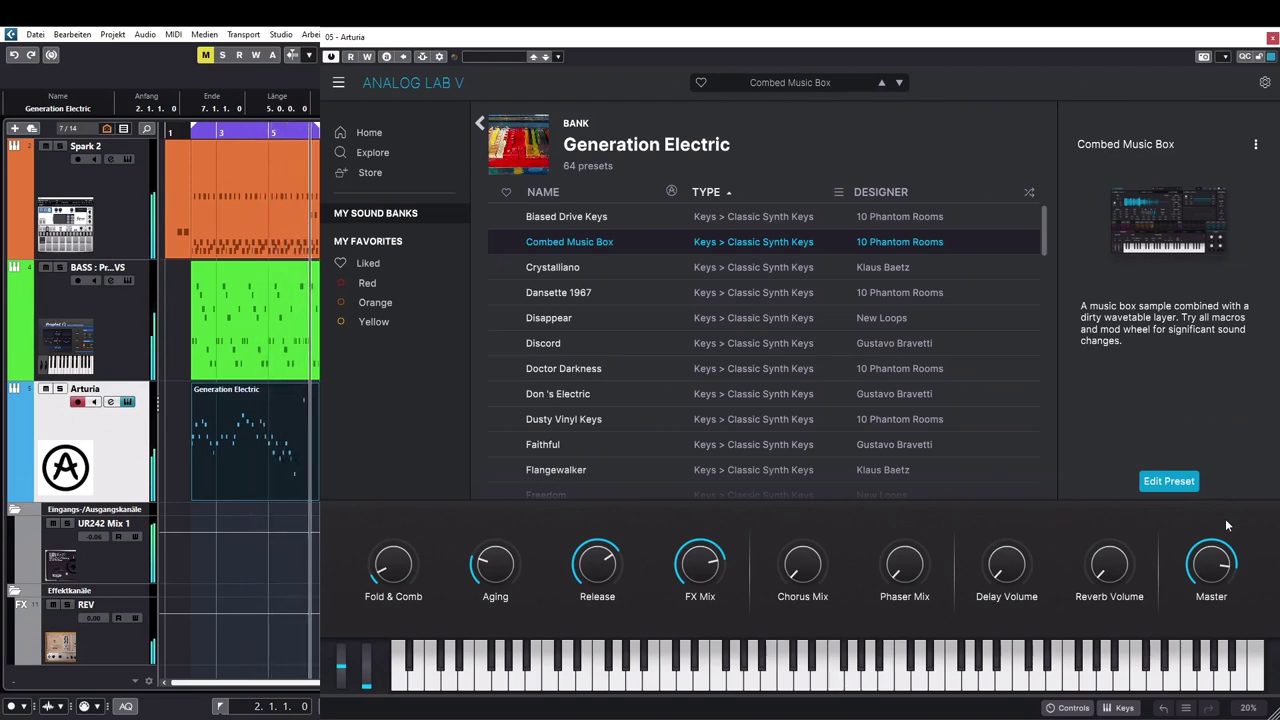
{"action": "key", "text": "Down"}
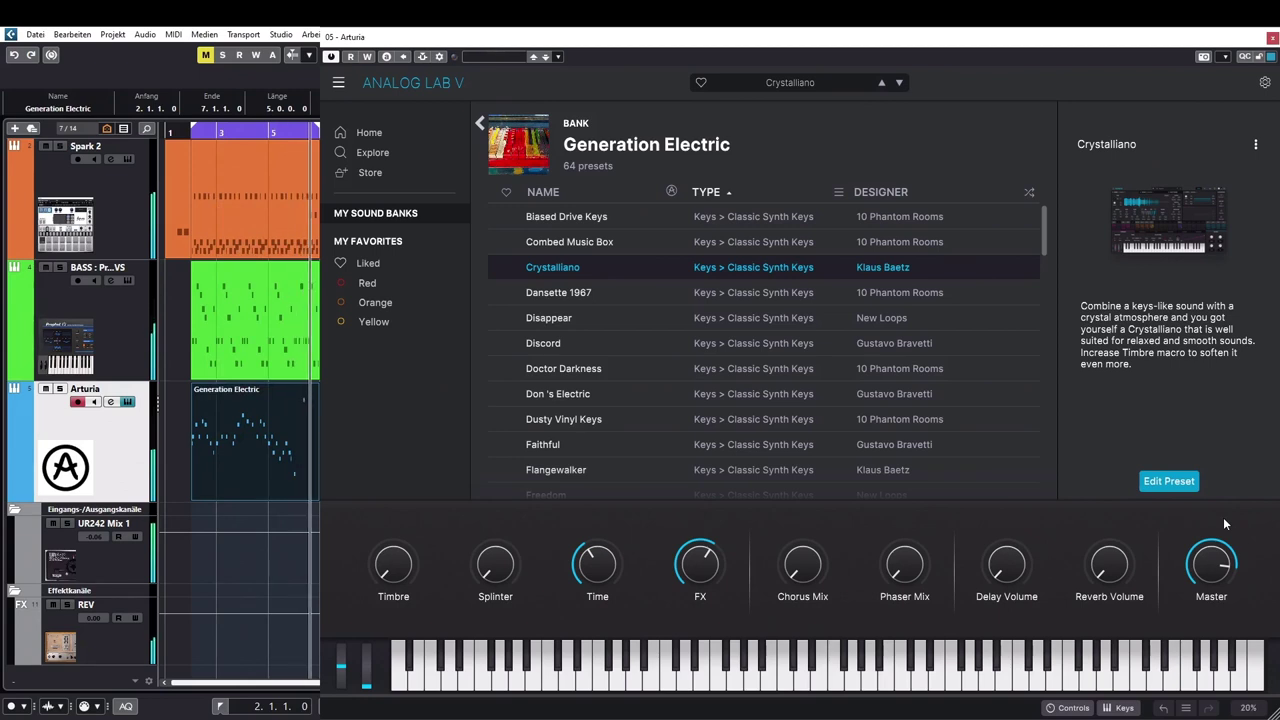
{"action": "key", "text": "Down"}
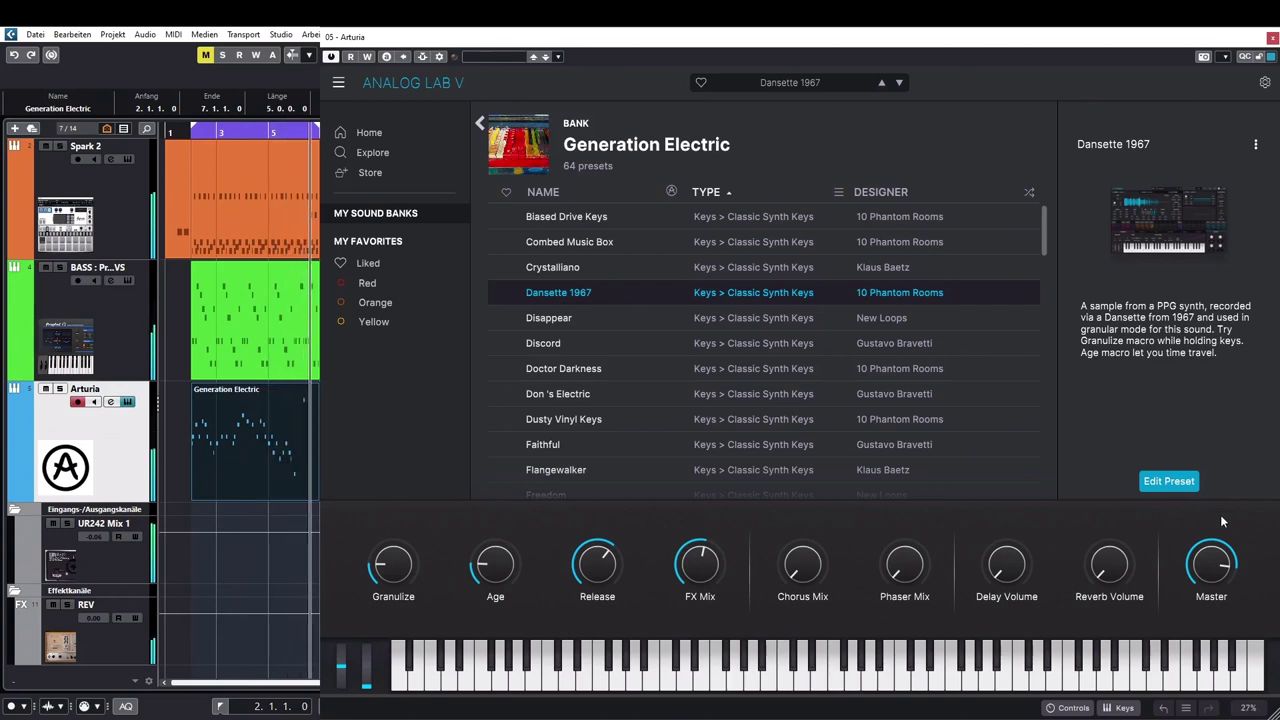
{"action": "key", "text": "Down"}
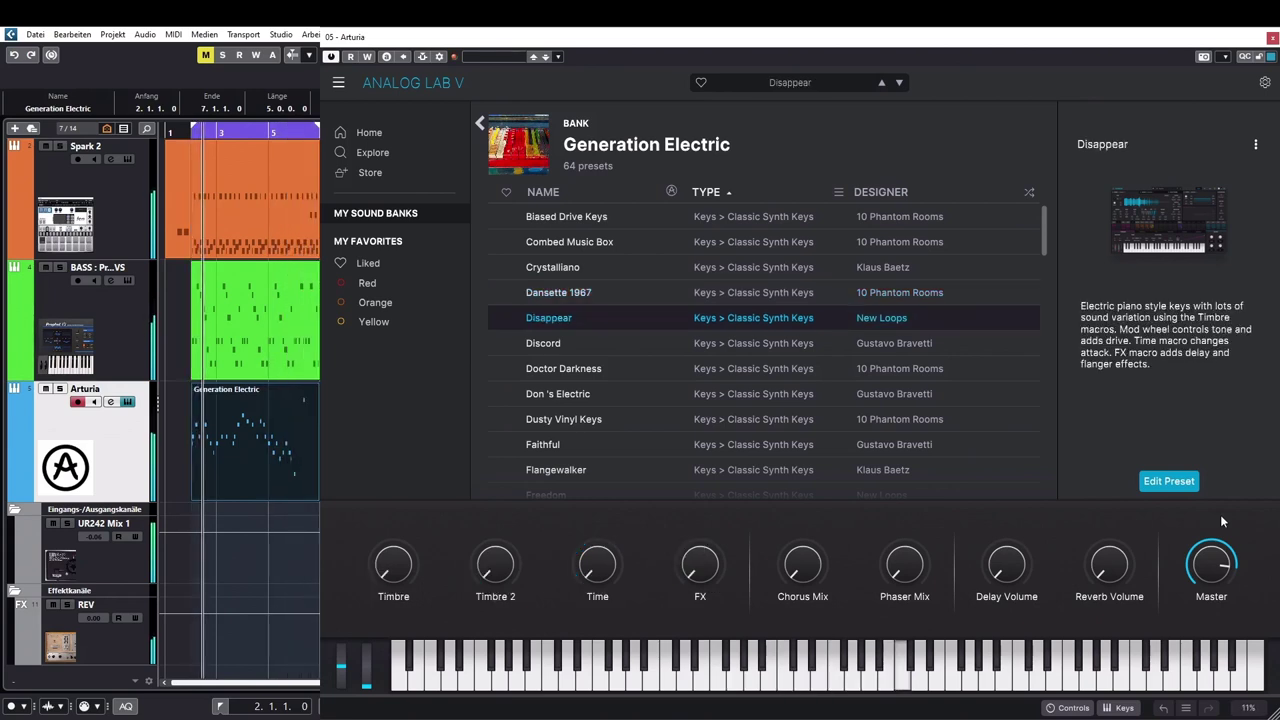
{"action": "left_click", "coordinate": [1218, 568]}
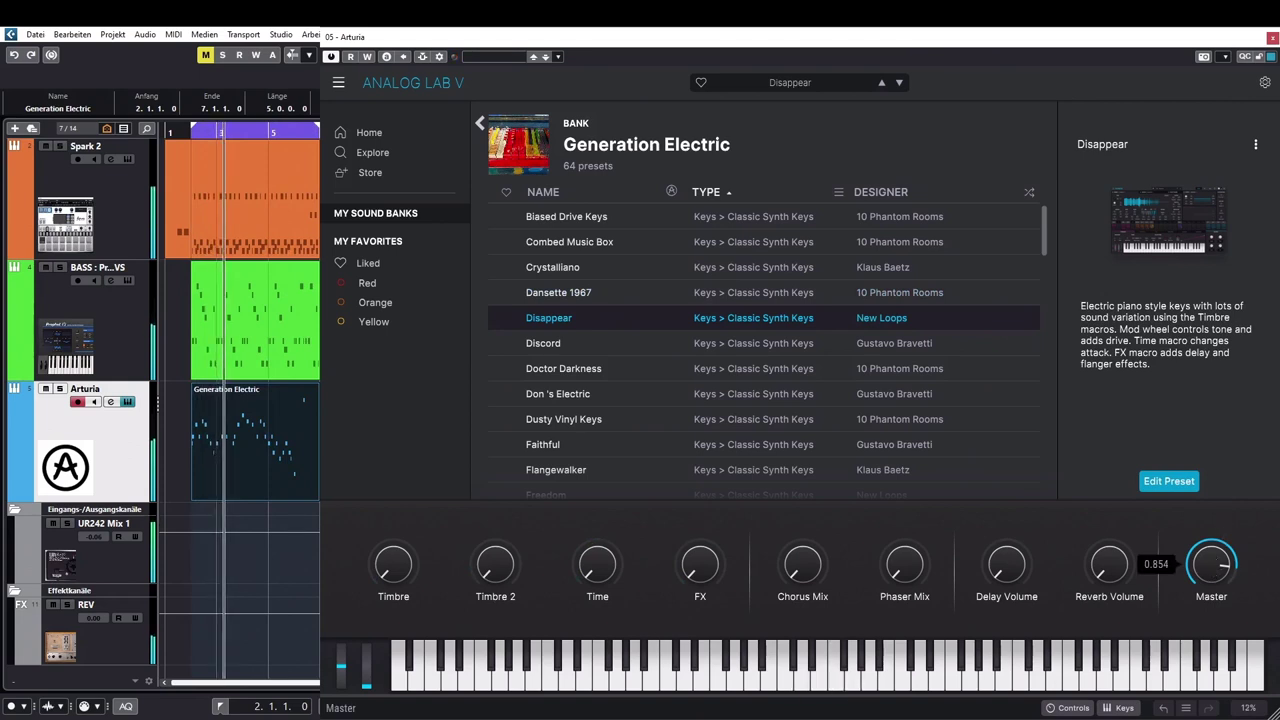
{"action": "left_click_drag", "start_coordinate": [1218, 568], "coordinate": [1218, 578]}
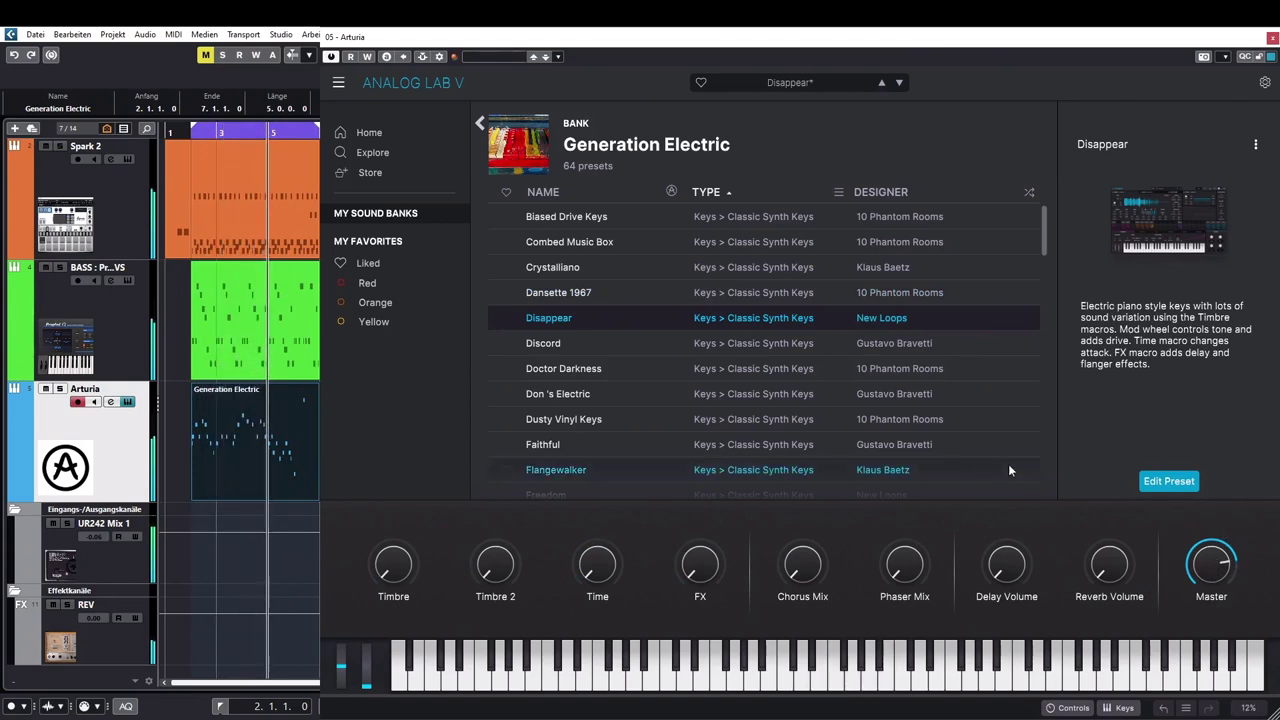
Audition Discord, Doctor Darkness, Don 's Electric, Dusty Vinyl Keys, Faithful and Flangewalker in turn, lowering Flangewalker's Master level to 0.806.
{"action": "left_click", "coordinate": [576, 341]}
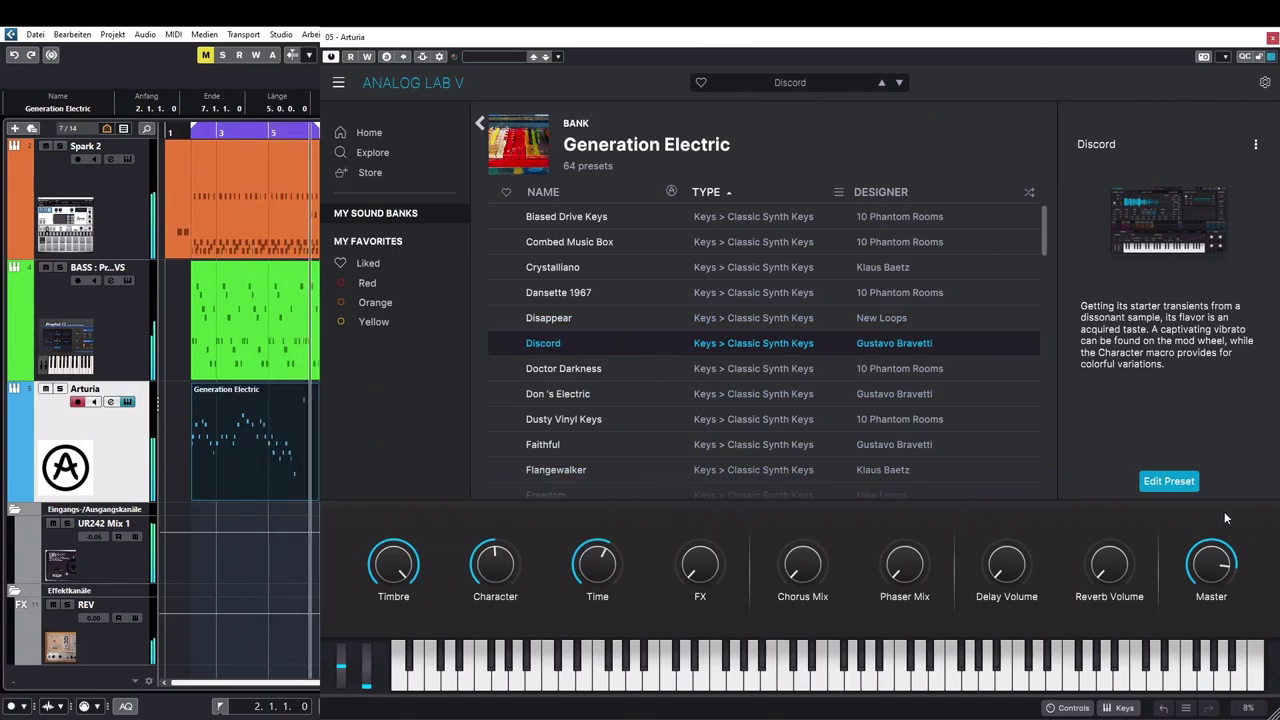
{"action": "key", "text": "Down"}
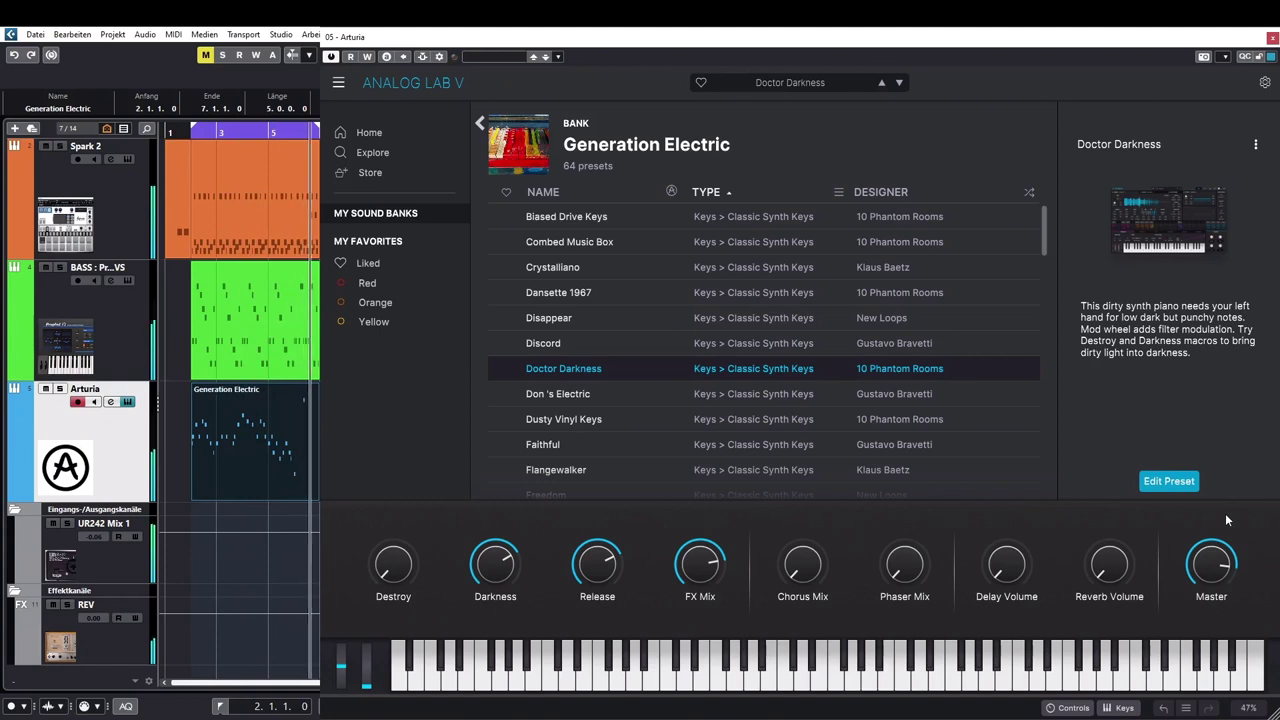
{"action": "key", "text": "Down"}
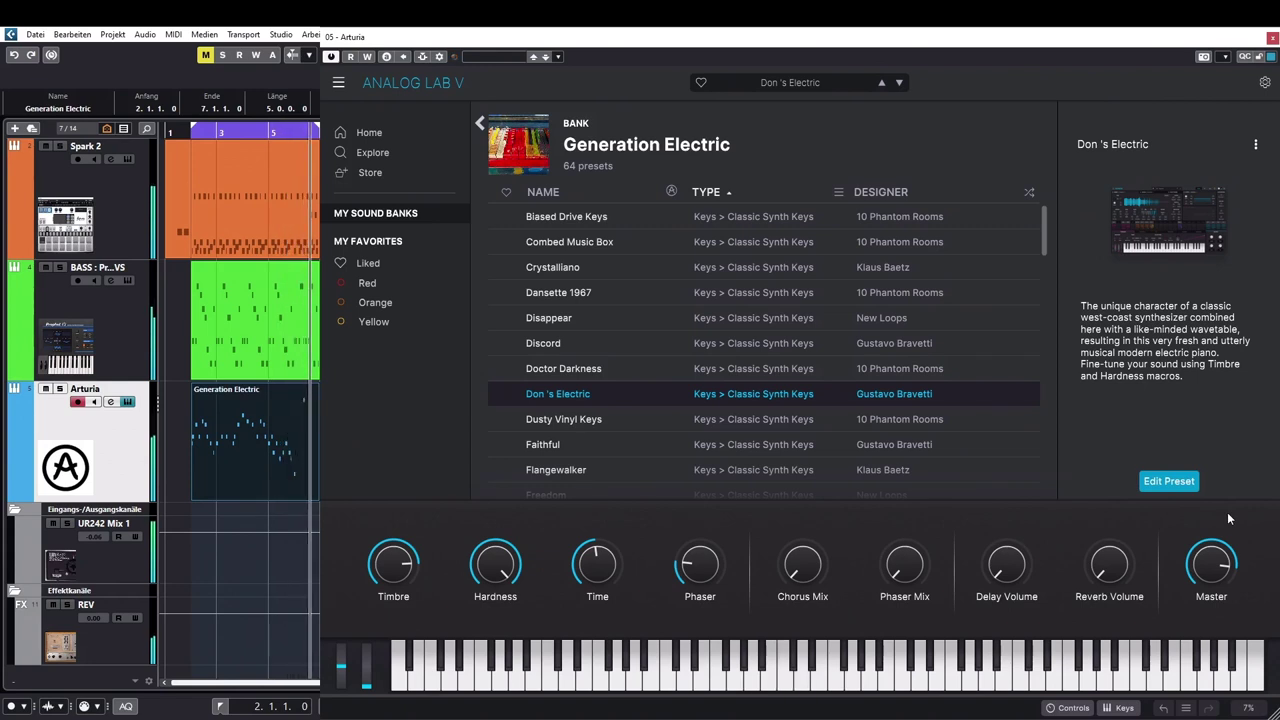
{"action": "key", "text": "Down"}
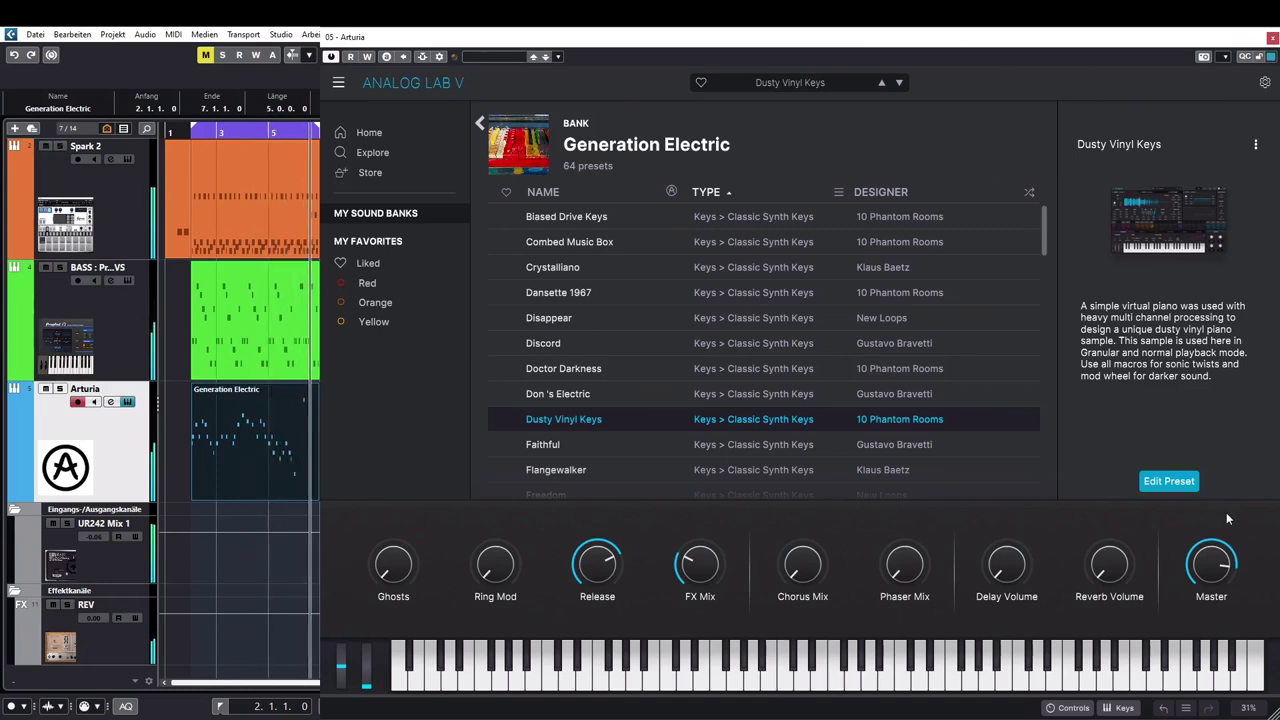
{"action": "key", "text": "Down"}
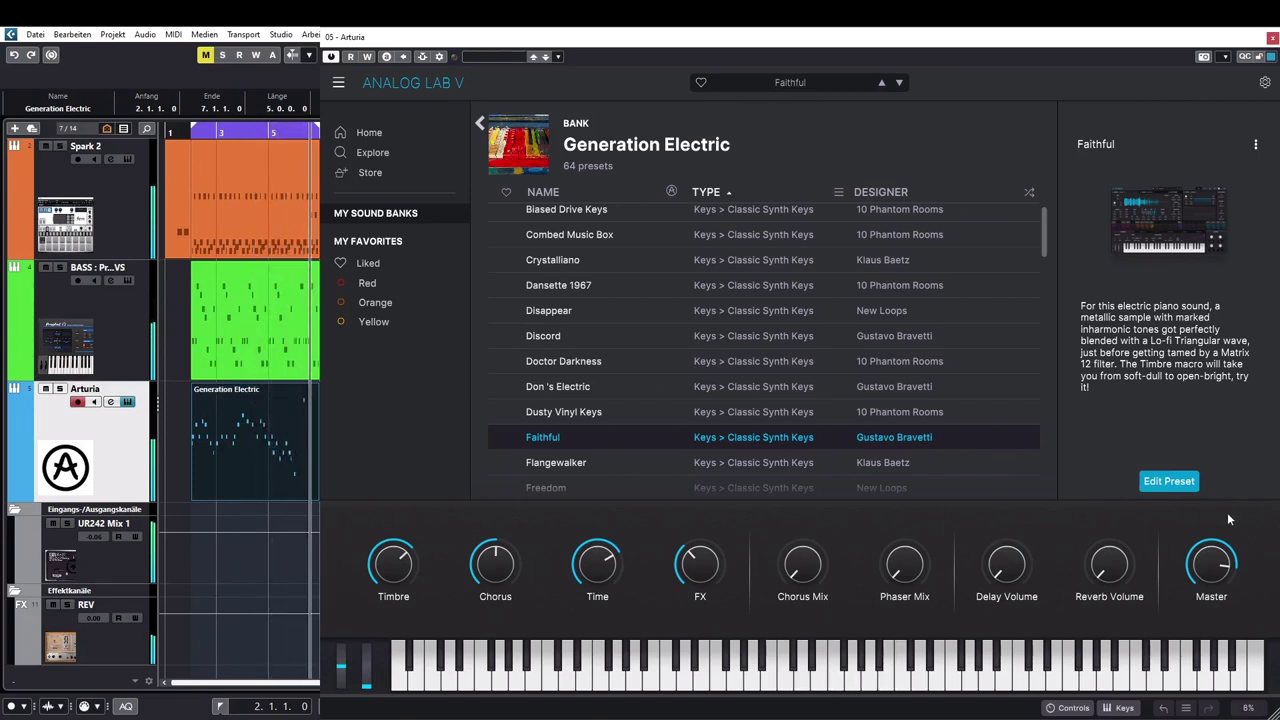
{"action": "key", "text": "Down"}
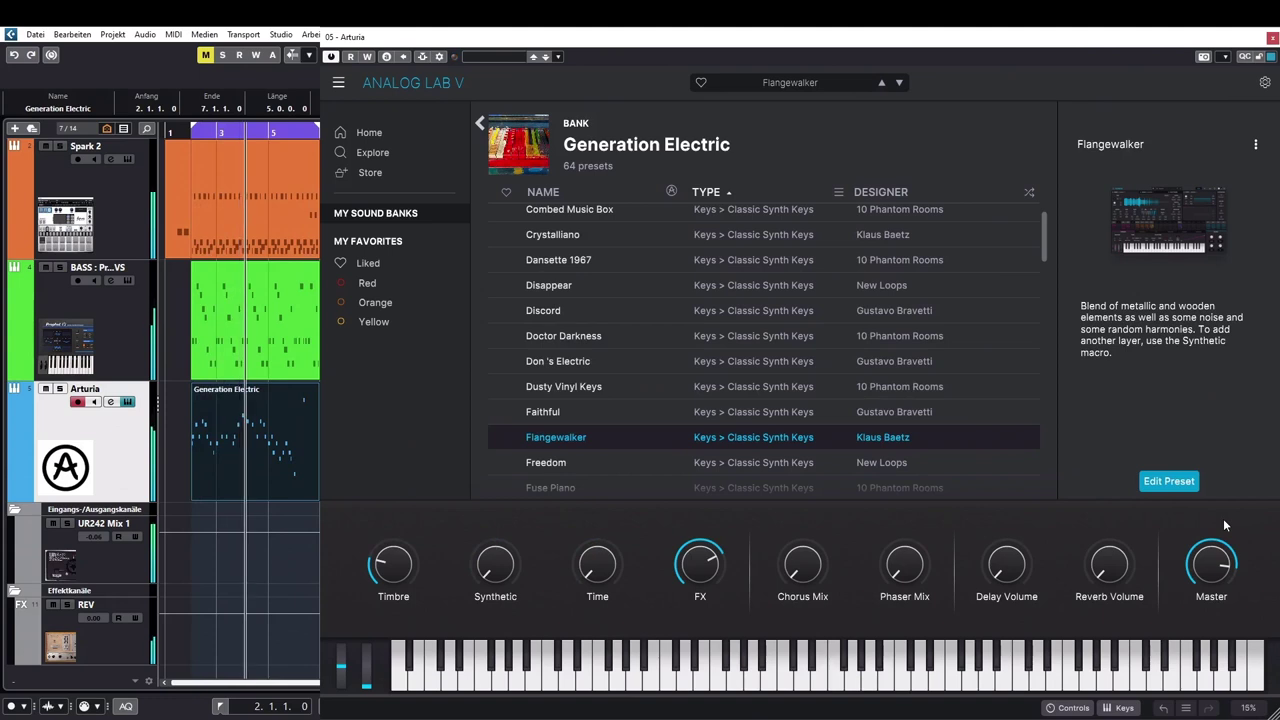
{"action": "scroll", "coordinate": [1211, 564], "scroll_direction": "down", "scroll_amount": 2}
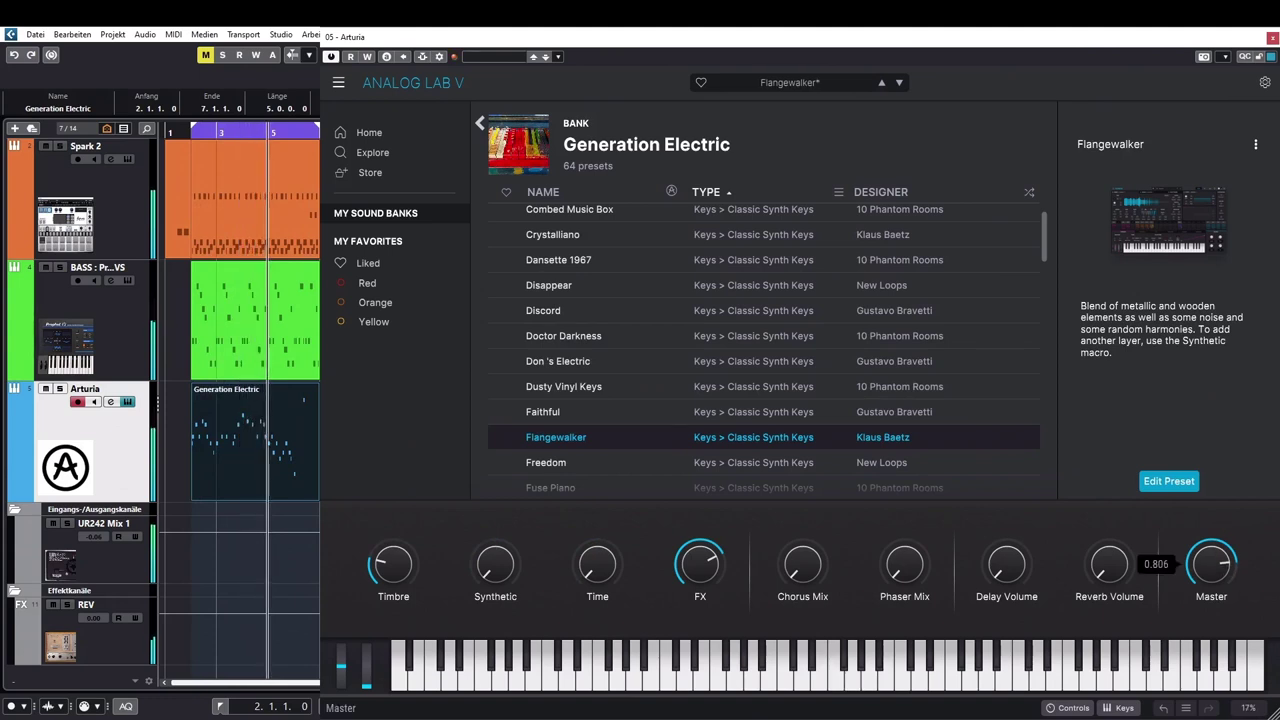
Audition the Freedom preset with its FX amount reduced, and load the Fuse Piano preset.
{"action": "scroll", "coordinate": [598, 419], "scroll_direction": "down", "scroll_amount": 1}
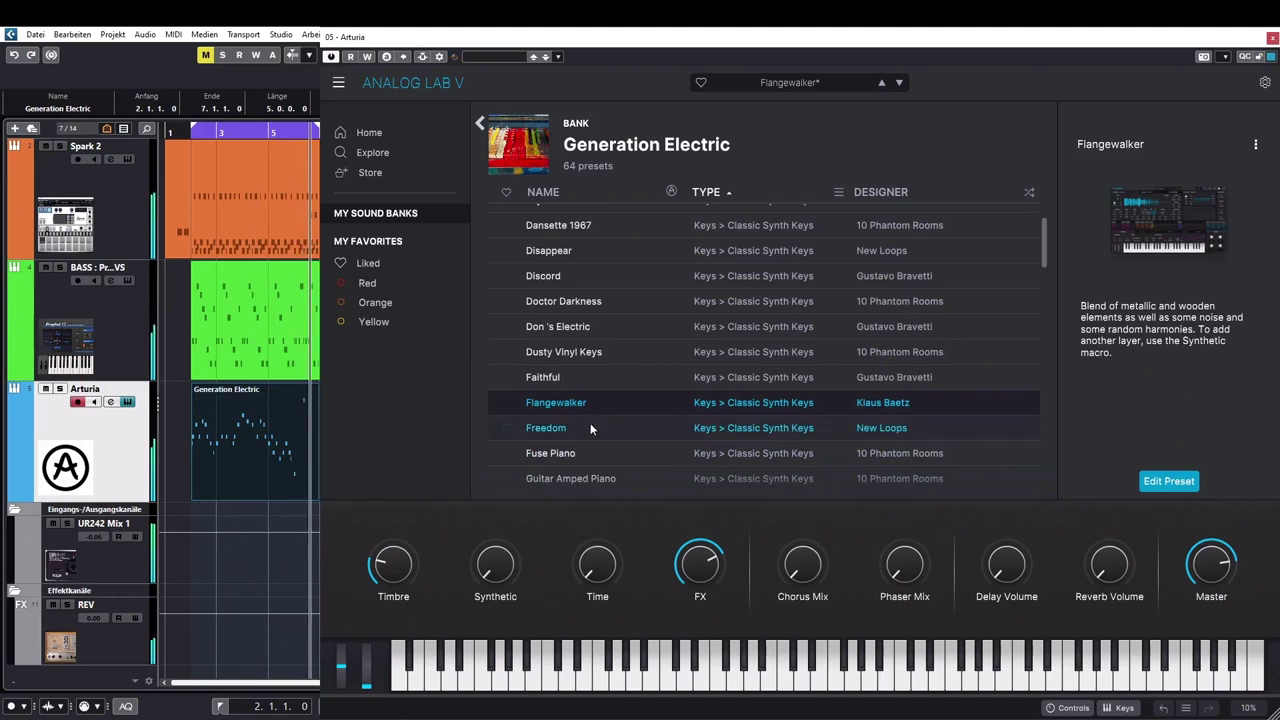
{"action": "left_click", "coordinate": [605, 427]}
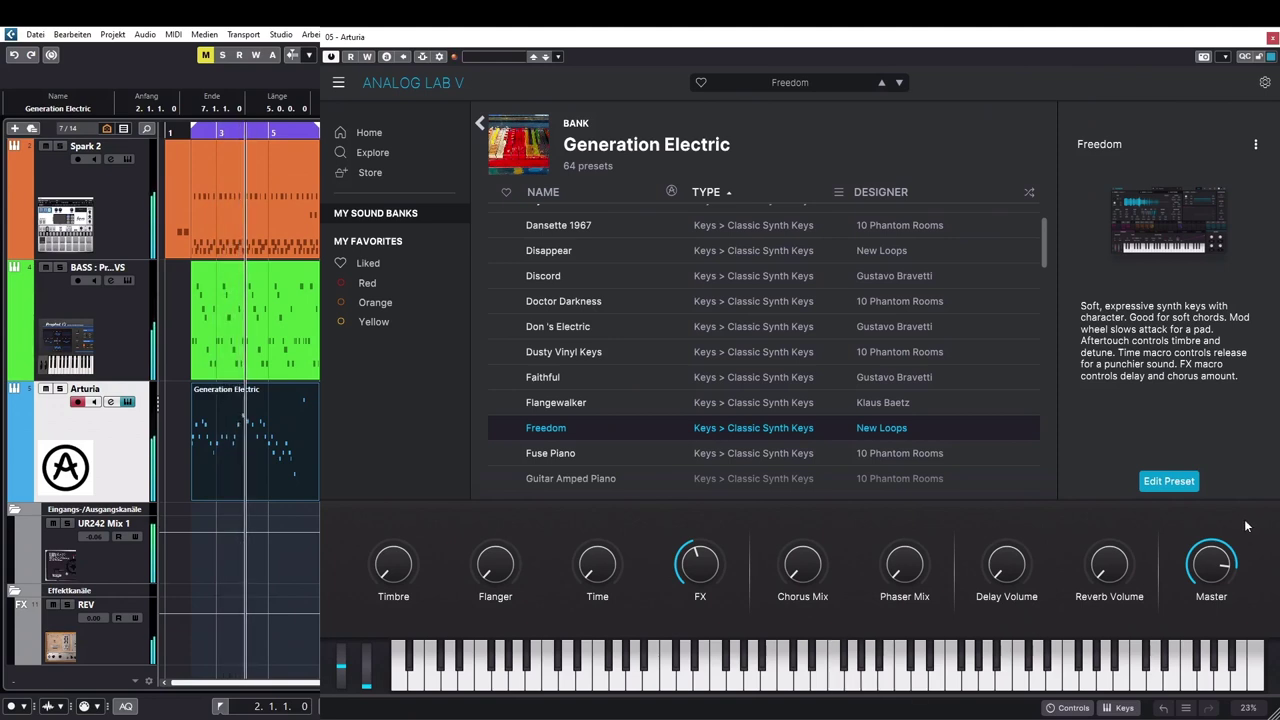
{"action": "left_click_drag", "start_coordinate": [718, 572], "coordinate": [718, 592]}
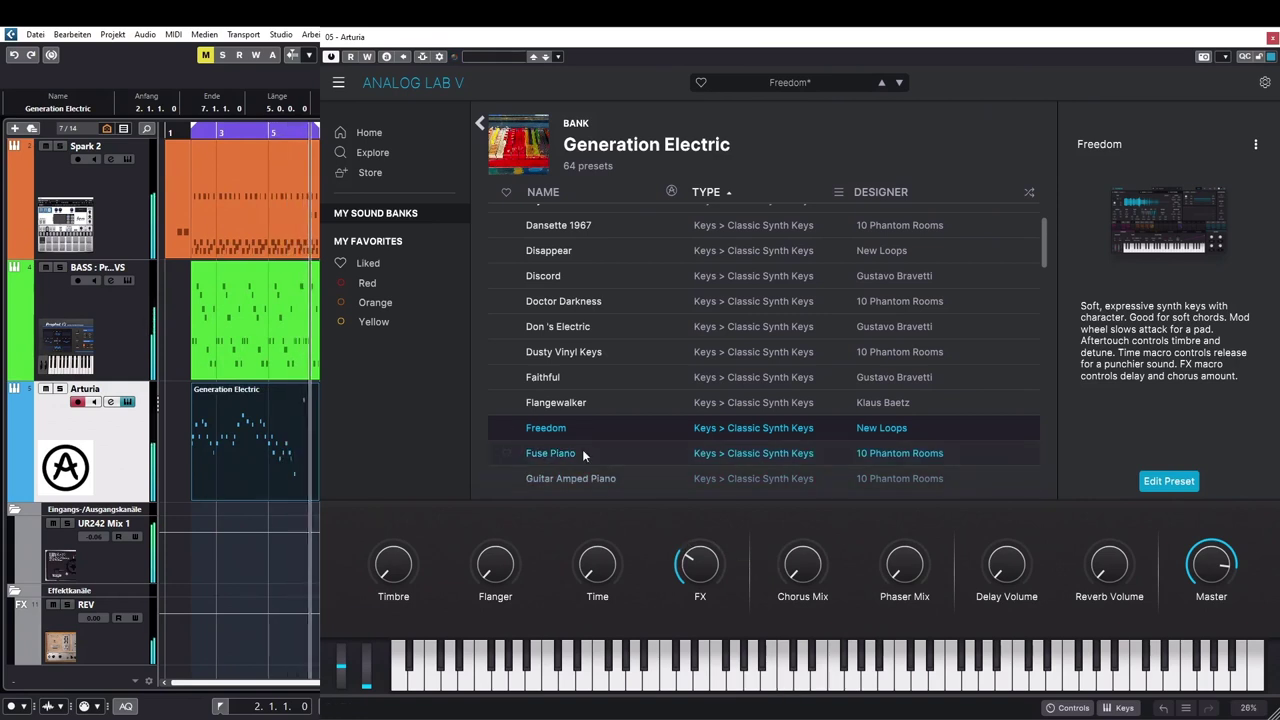
{"action": "left_click", "coordinate": [582, 452]}
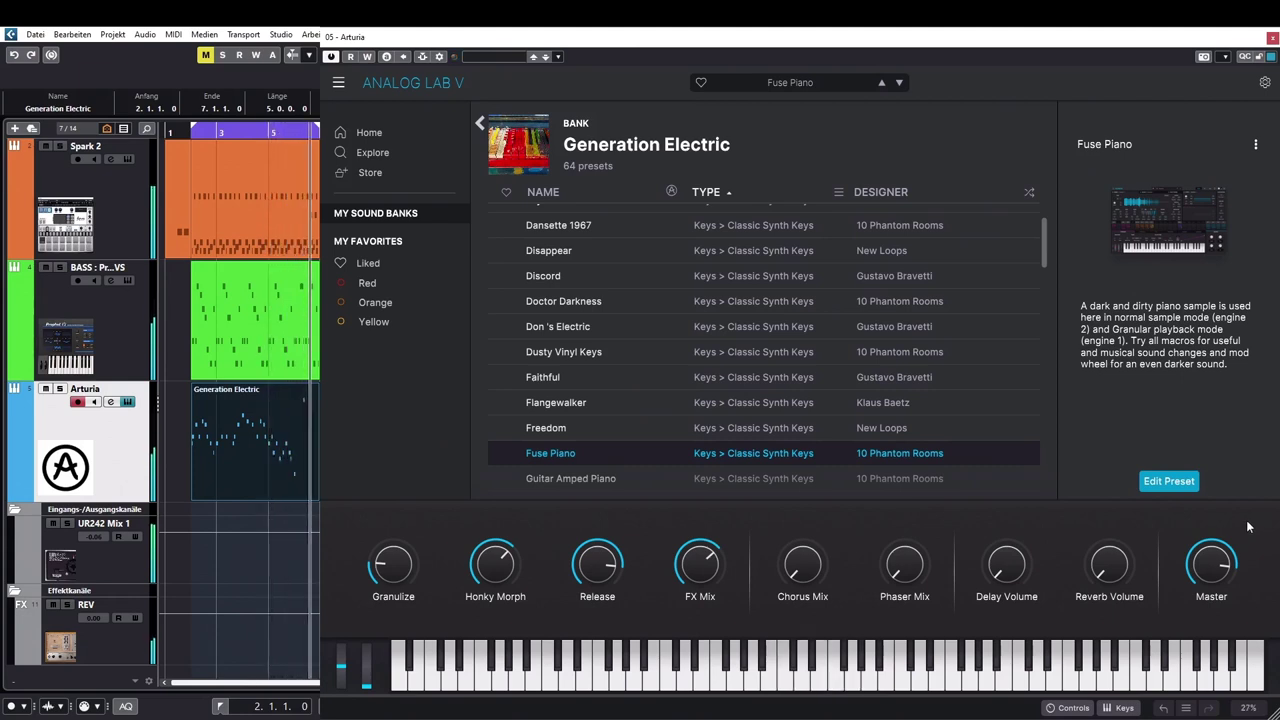
Audition the Guitar Amped Piano preset, reducing its FX Mix and Release amounts.
{"action": "key", "text": "Down"}
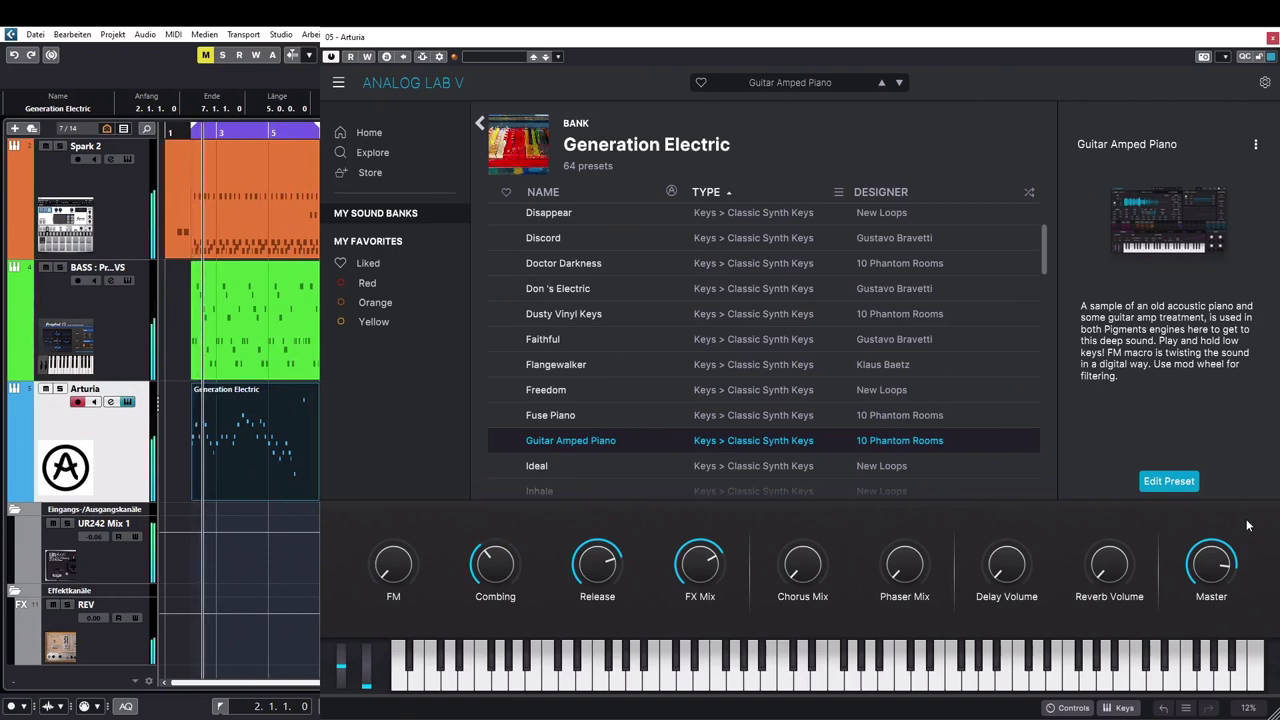
{"action": "left_click_drag", "start_coordinate": [700, 563], "coordinate": [700, 570]}
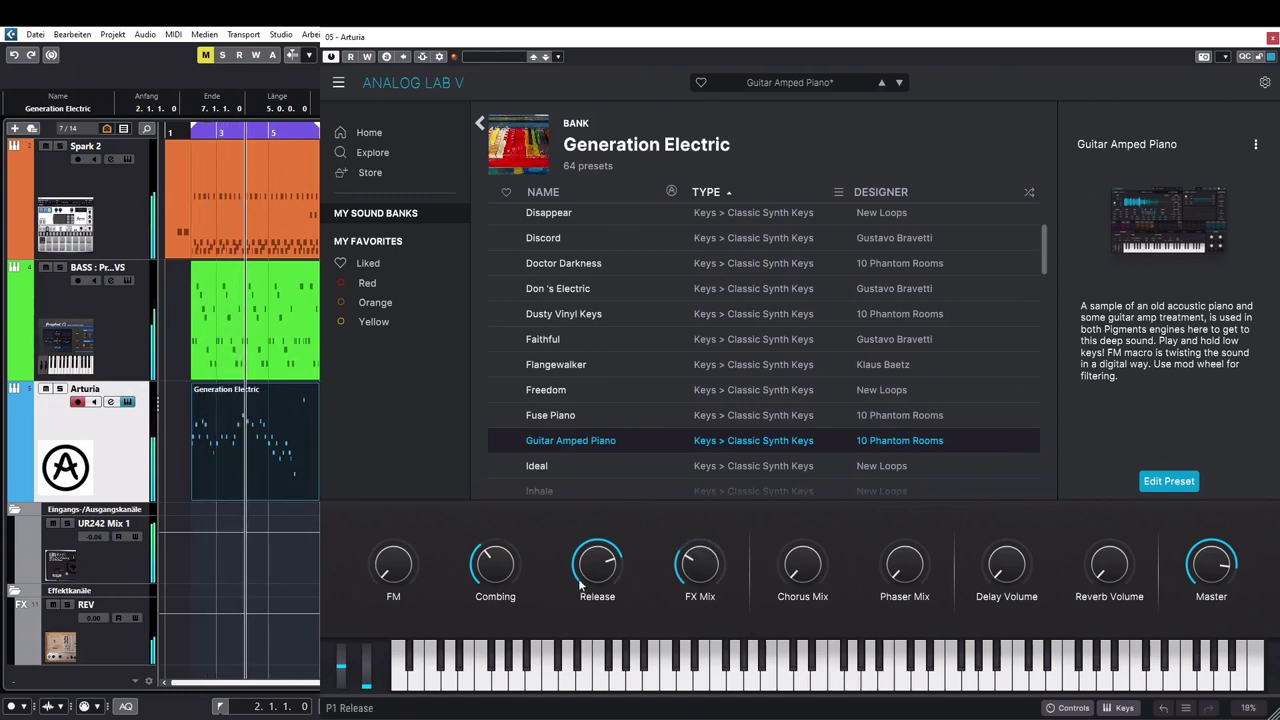
{"action": "mouse_move", "coordinate": [597, 566]}
{"action": "left_click_drag", "start_coordinate": [597, 566], "coordinate": [597, 582]}
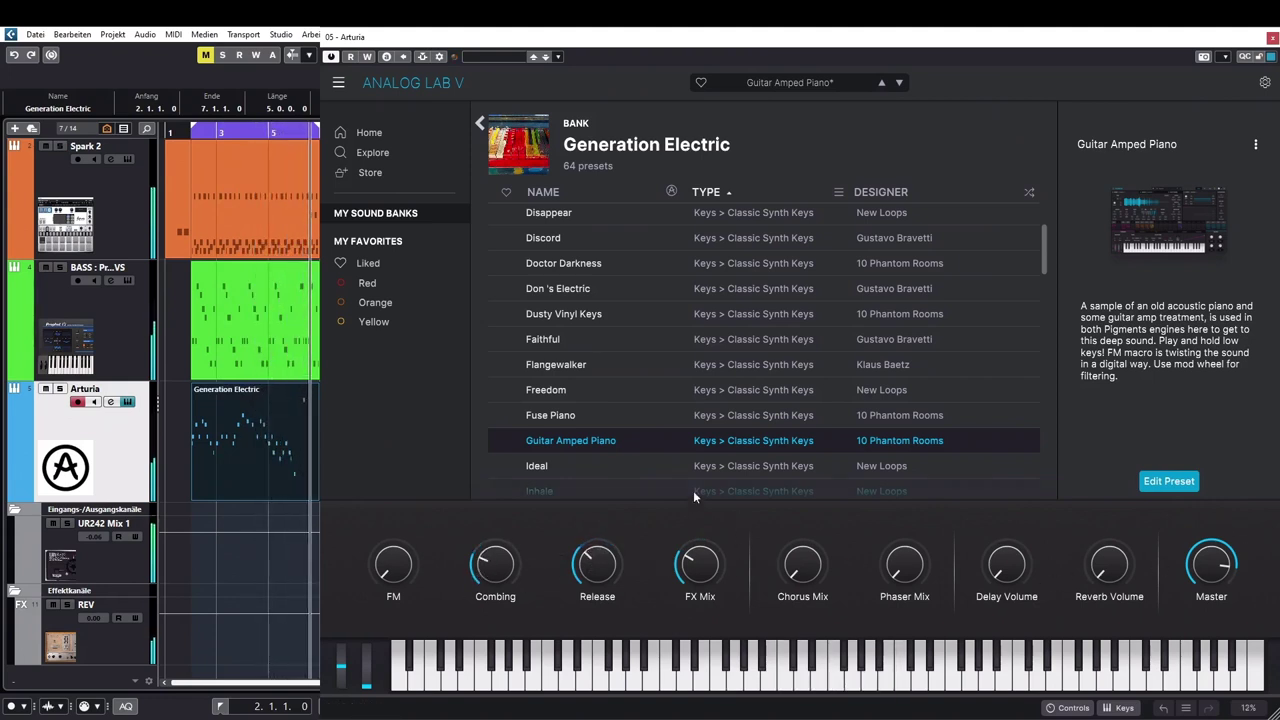
Audition the Ideal, Inhale, Inhibition and Initiate presets in turn.
{"action": "left_click", "coordinate": [606, 465]}
{"action": "scroll", "coordinate": [878, 418], "scroll_direction": "down", "scroll_amount": 5}
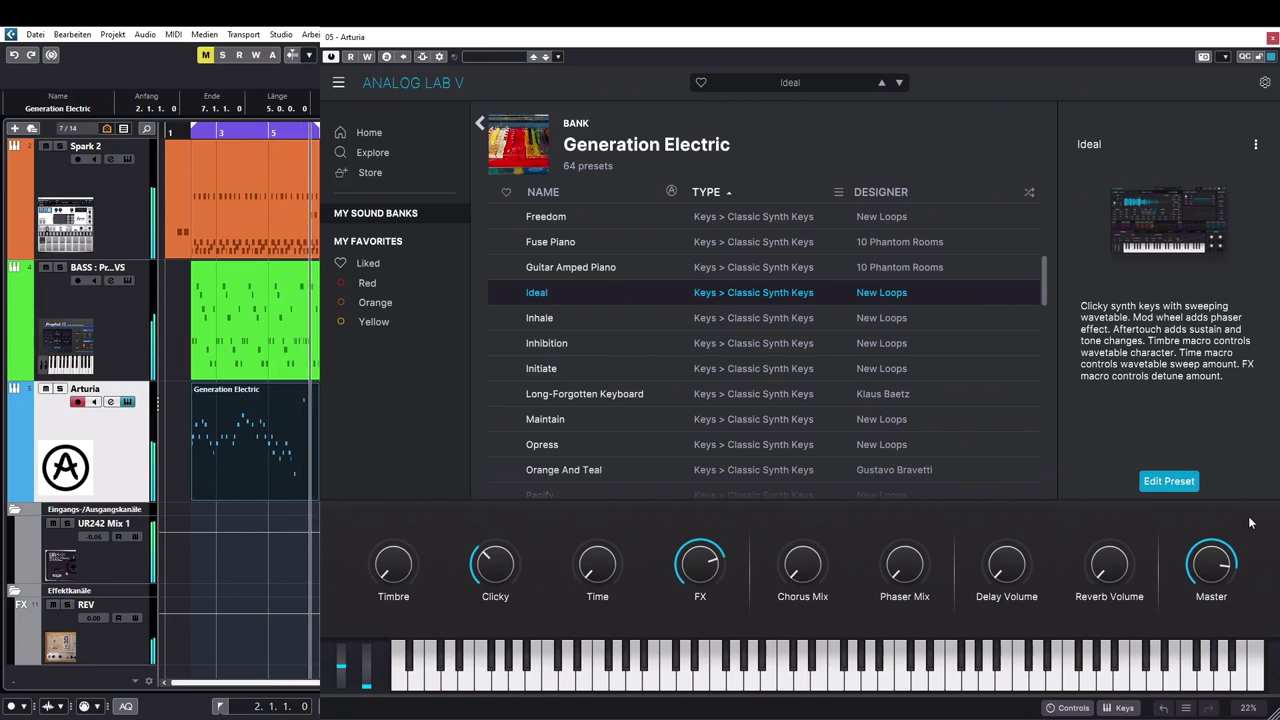
{"action": "key", "text": "Down"}
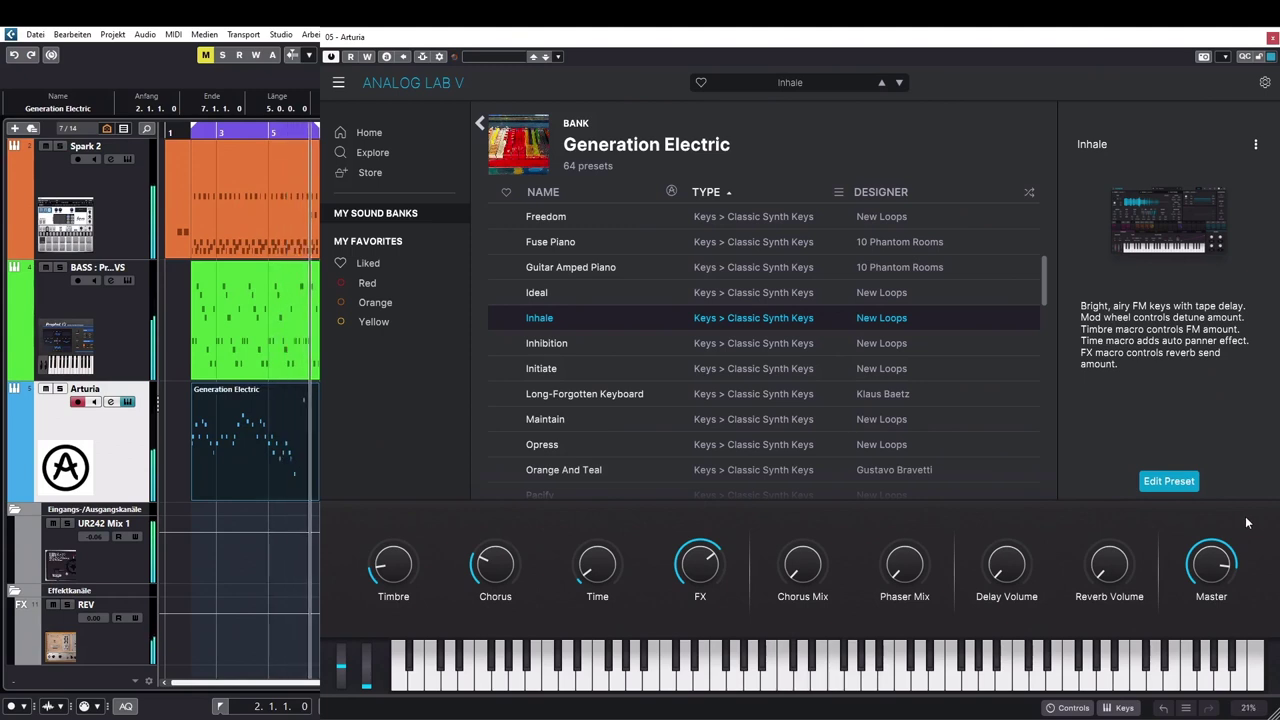
{"action": "key", "text": "Down"}
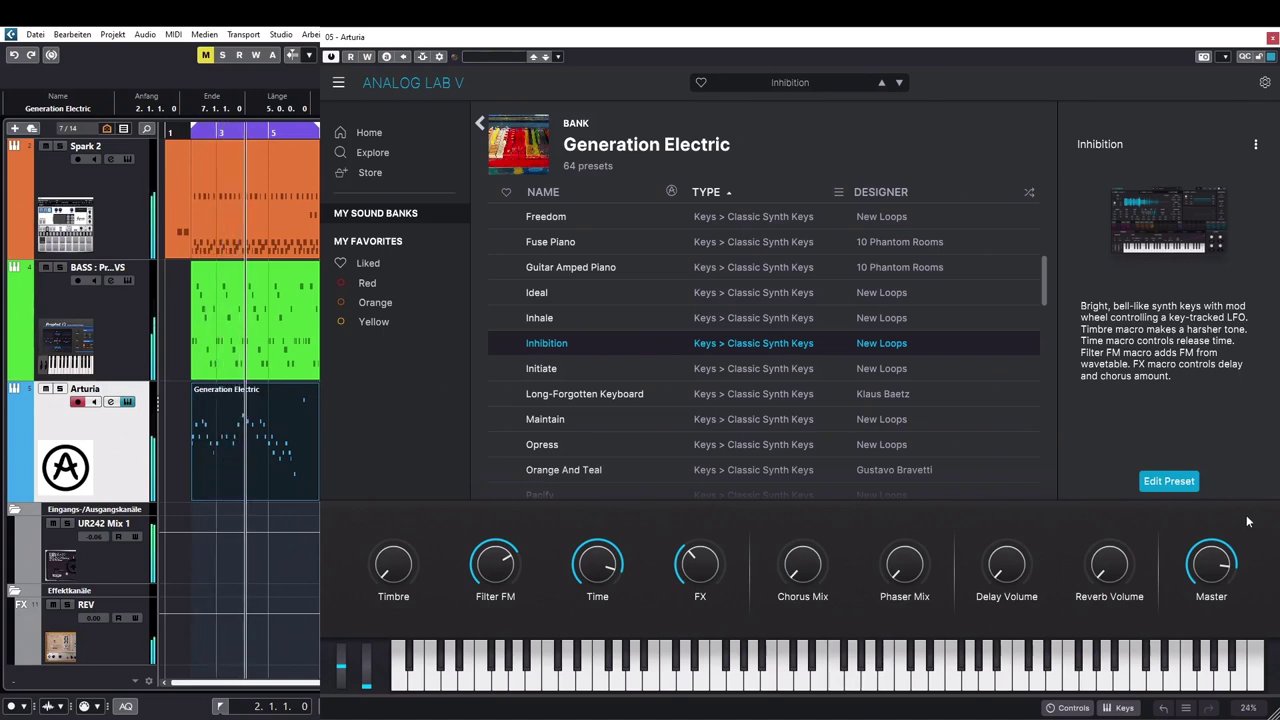
{"action": "mouse_move", "coordinate": [1250, 507]}
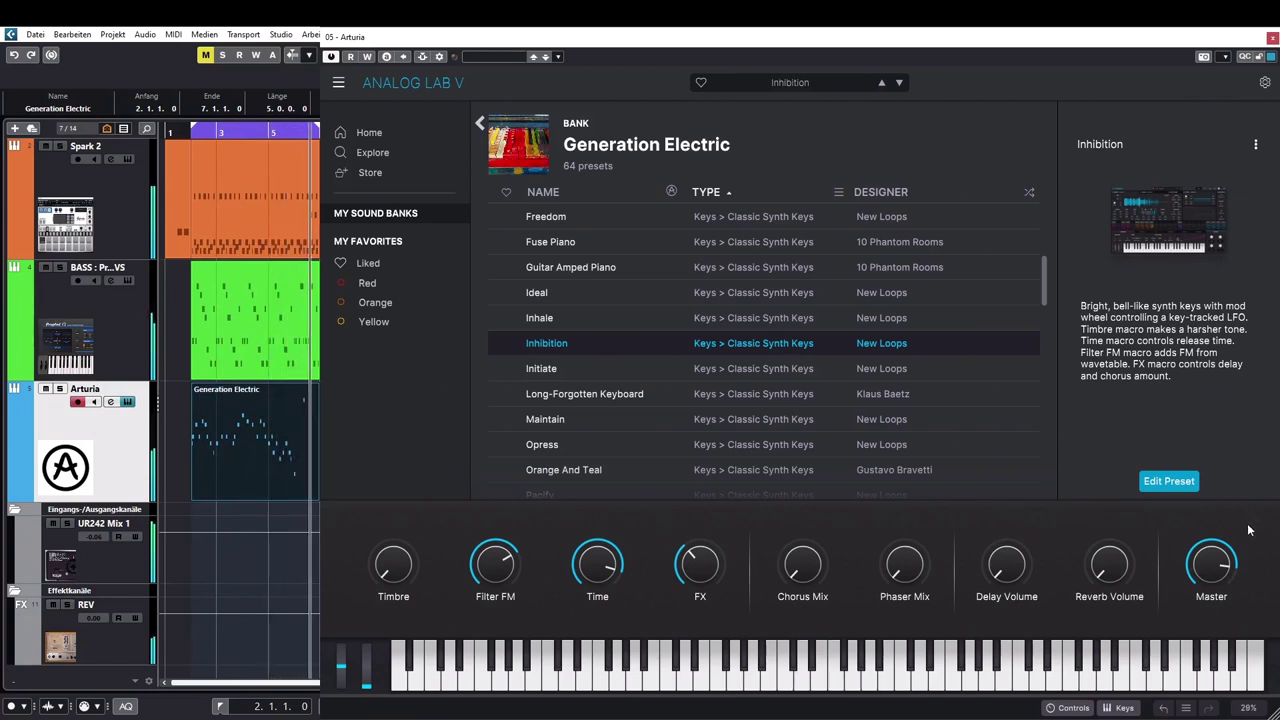
{"action": "key", "text": "Down"}
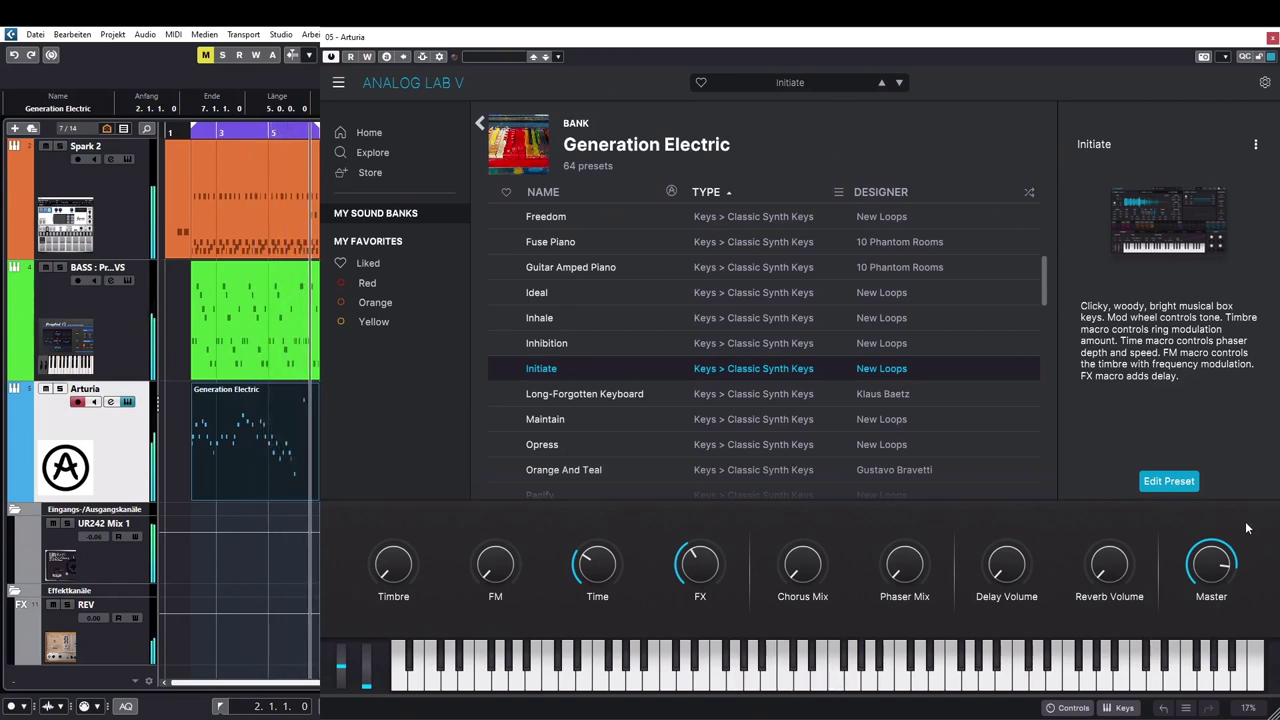
Audition the Long-Forgotten Keyboard, Maintain and Opress presets in turn.
{"action": "key", "text": "Down"}
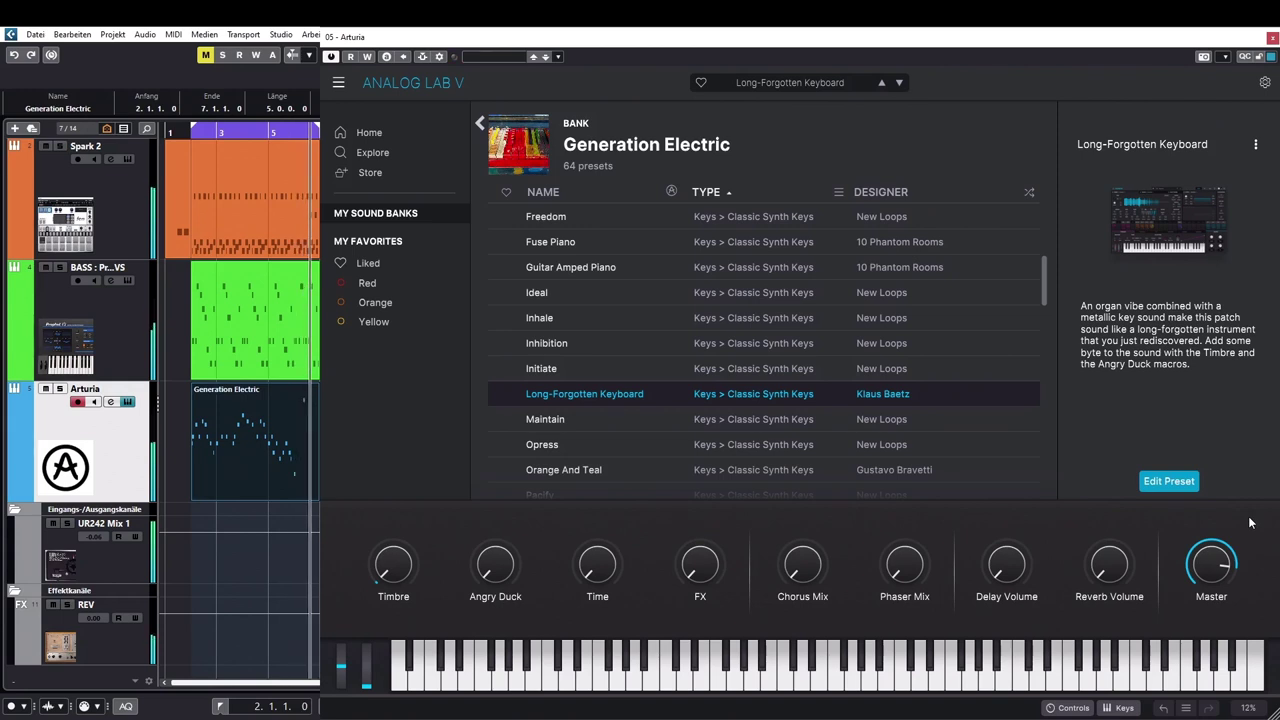
{"action": "key", "text": "Down"}
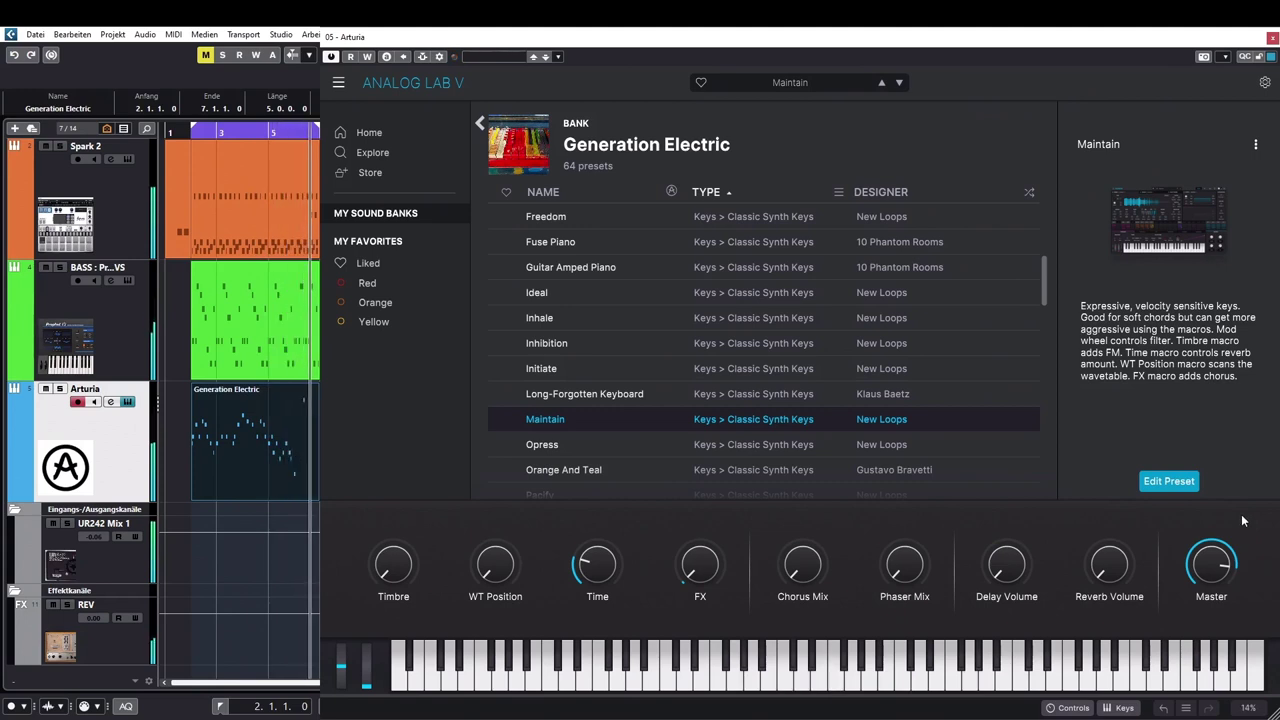
{"action": "key", "text": "Down"}
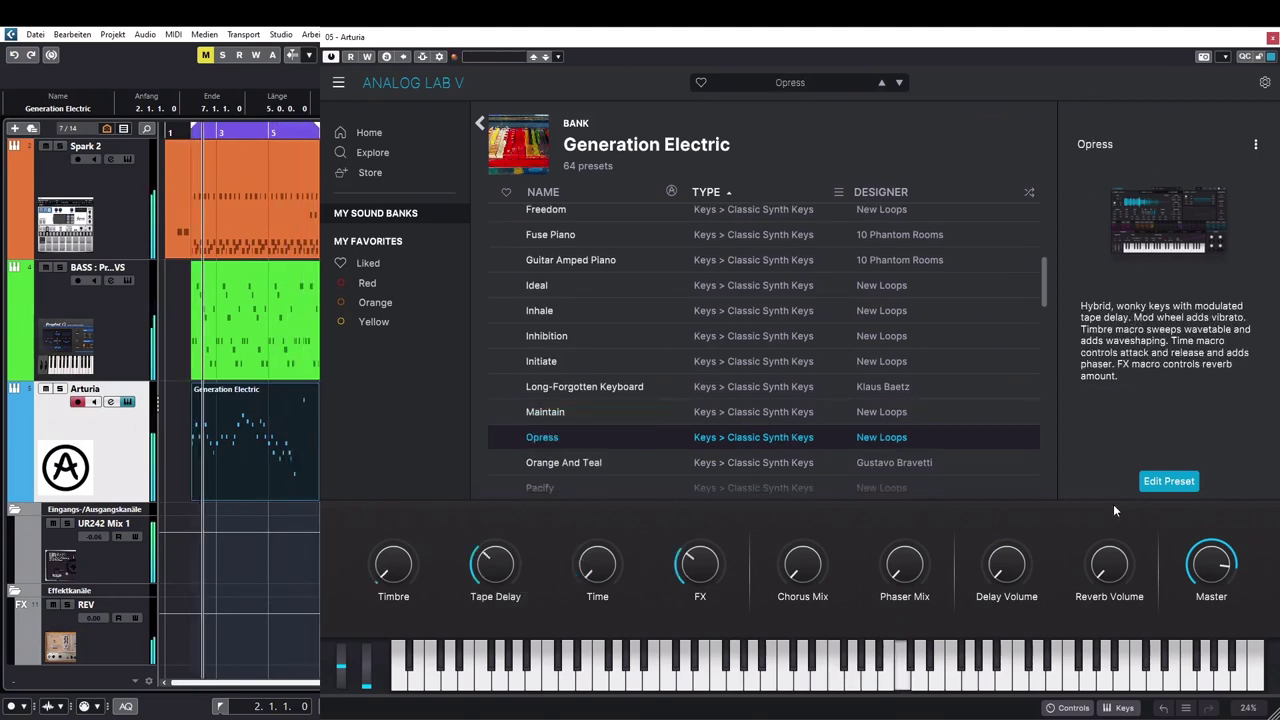
Audition the Orange And Teal, Pacify and Platform presets in turn, reducing Platform's FX amount.
{"action": "scroll", "coordinate": [990, 387], "scroll_direction": "down", "scroll_amount": 7}
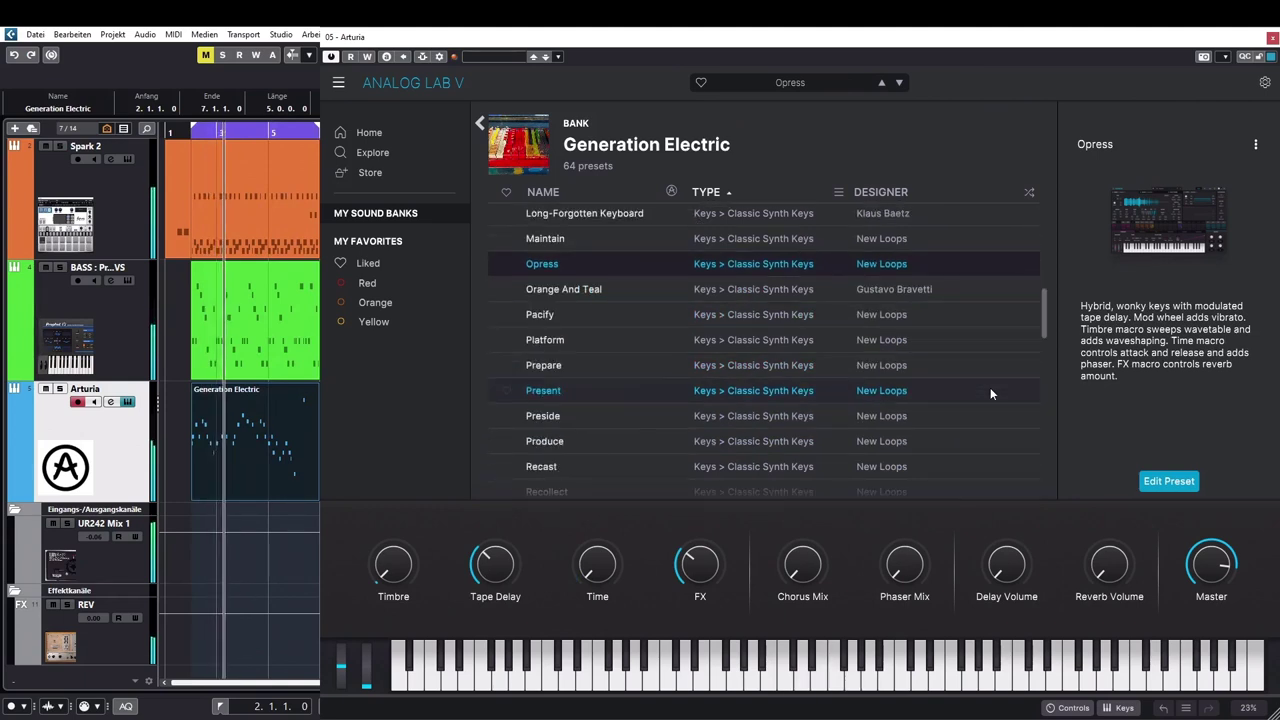
{"action": "scroll", "coordinate": [990, 387], "scroll_direction": "down", "scroll_amount": 1}
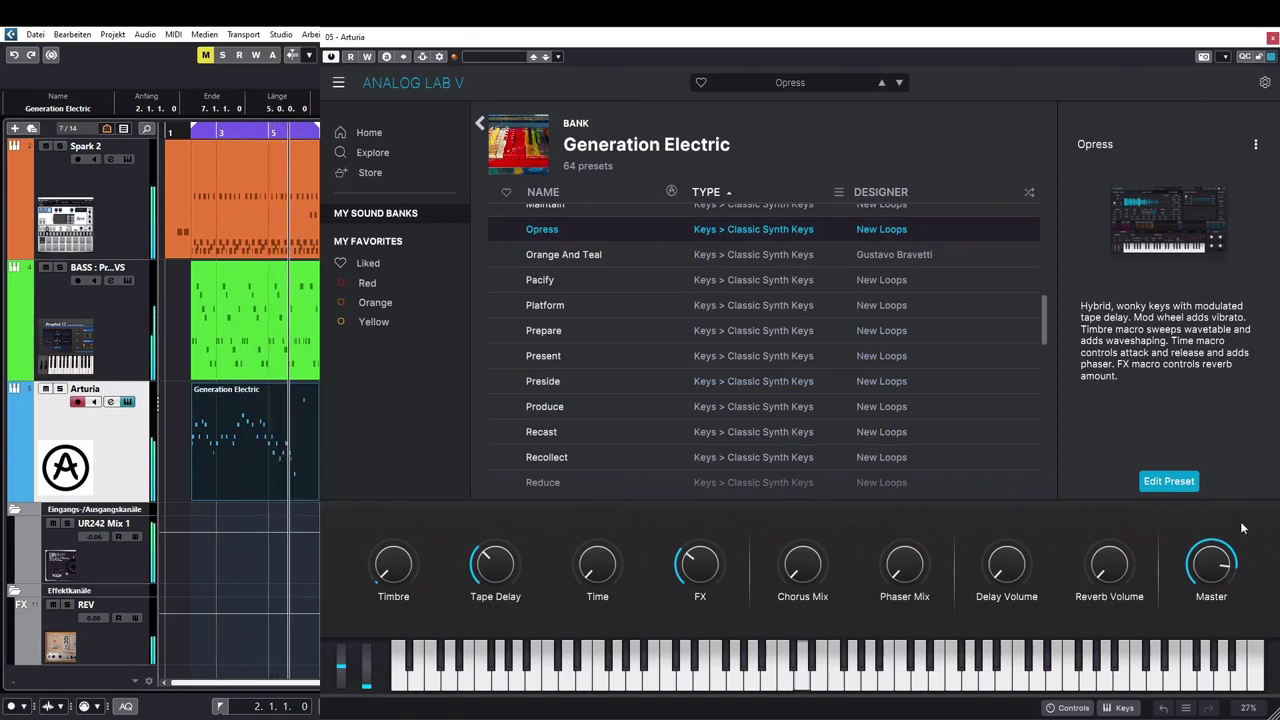
{"action": "key", "text": "Down"}
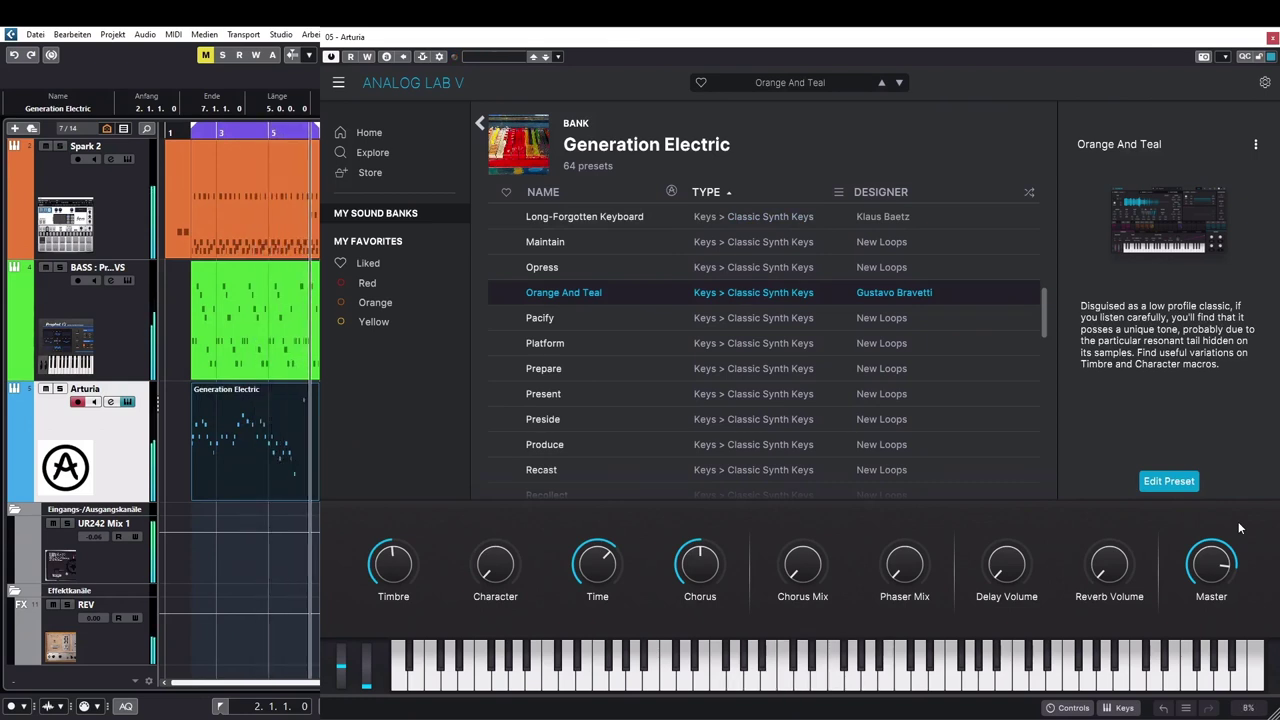
{"action": "key", "text": "Down"}
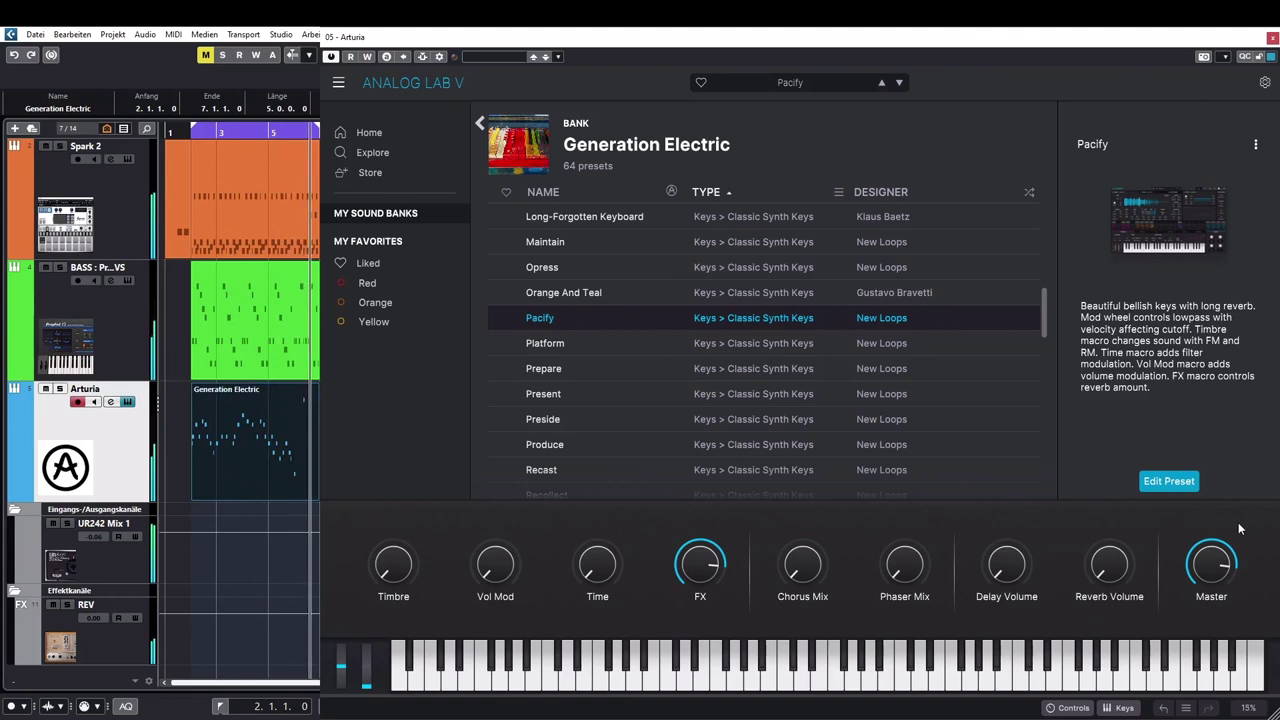
{"action": "key", "text": "Down"}
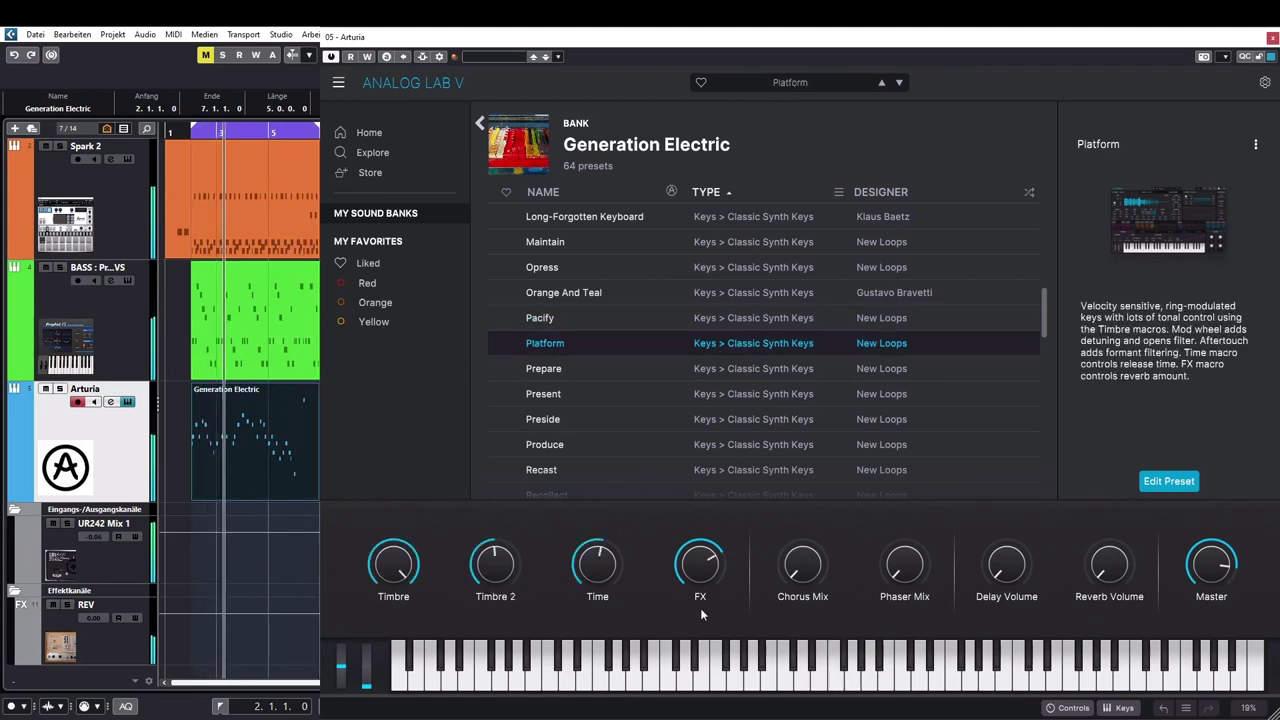
{"action": "left_click_drag", "start_coordinate": [701, 614], "coordinate": [701, 641]}
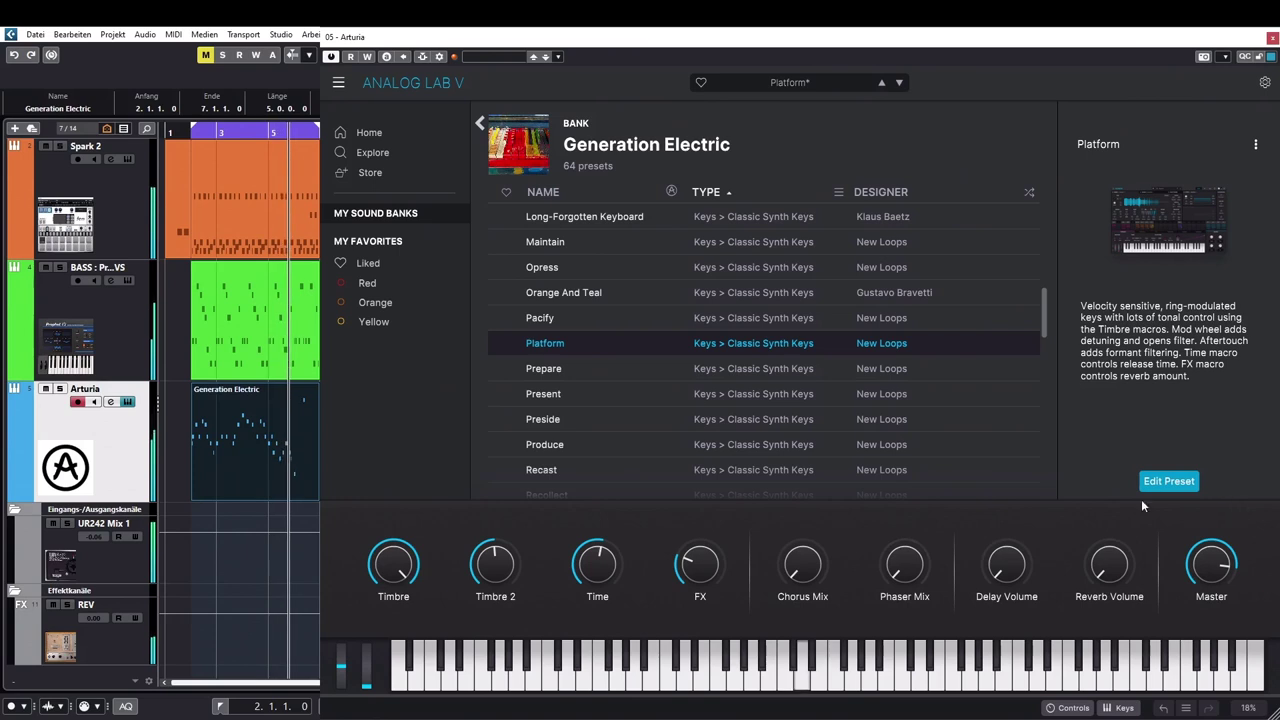
Audition the Prepare, Present, Preside and Produce presets in turn.
{"action": "left_click", "coordinate": [586, 366]}
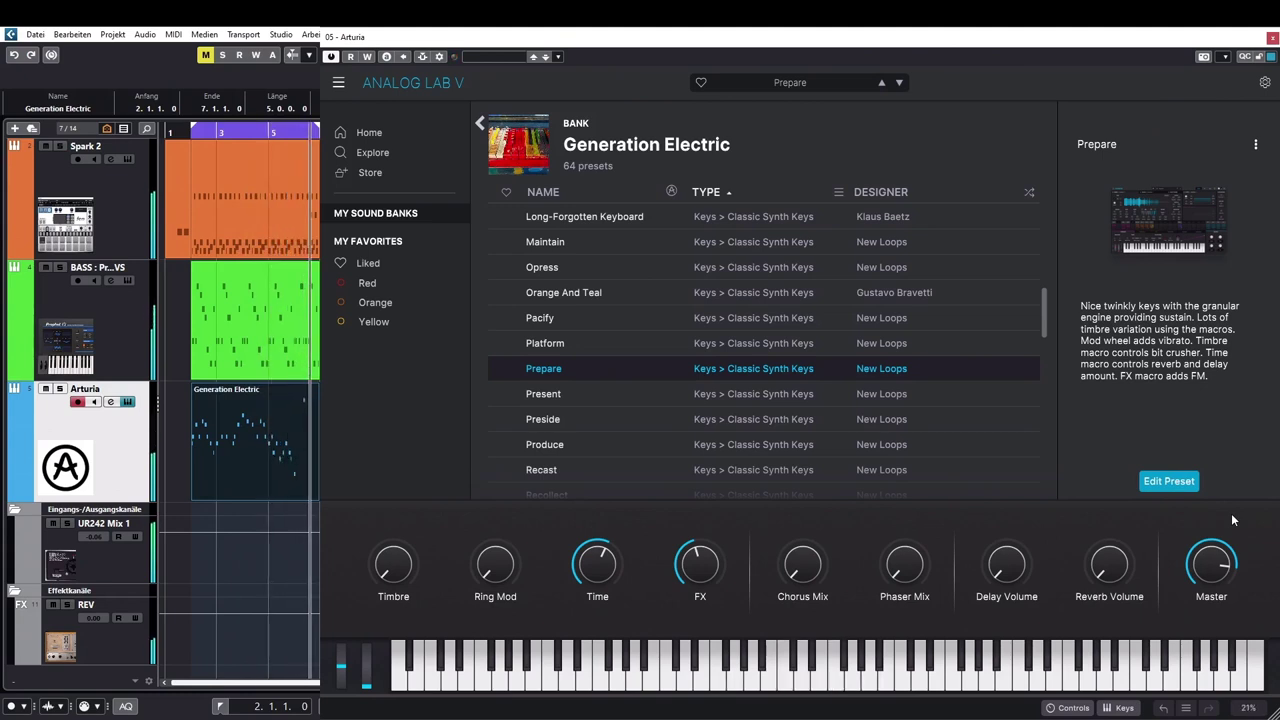
{"action": "key", "text": "Down"}
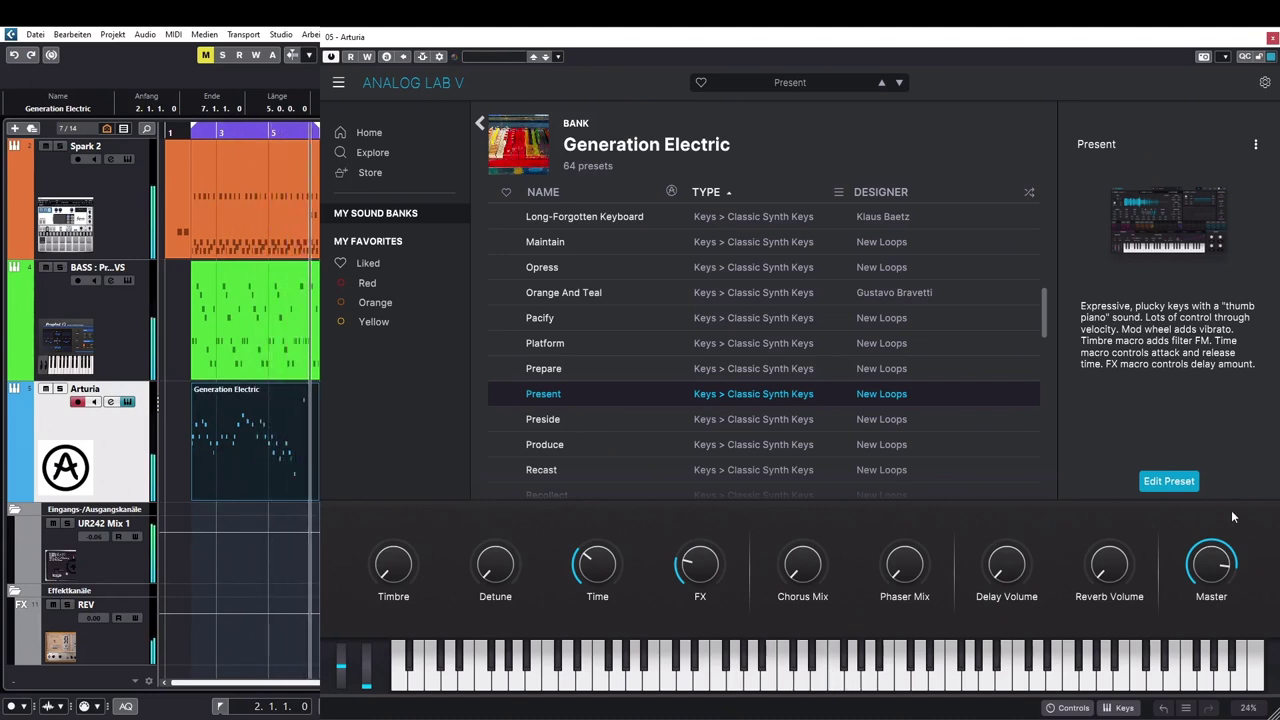
{"action": "key", "text": "Down"}
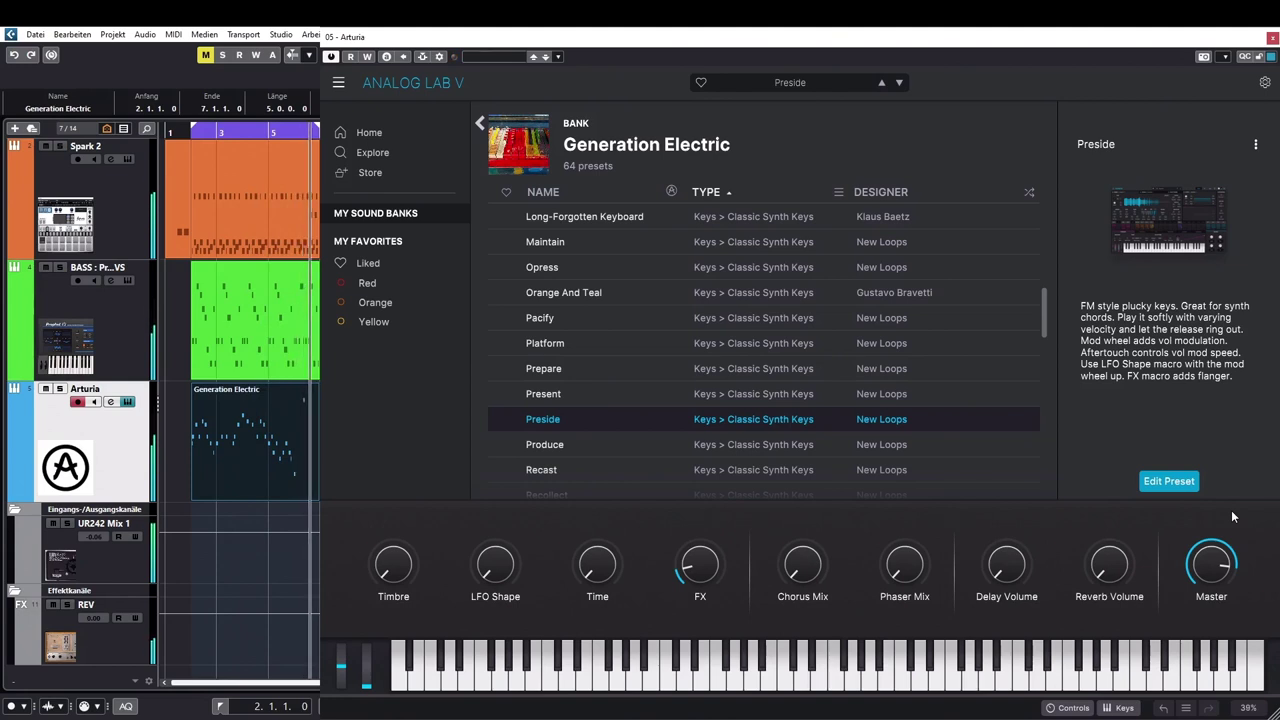
{"action": "key", "text": "Down"}
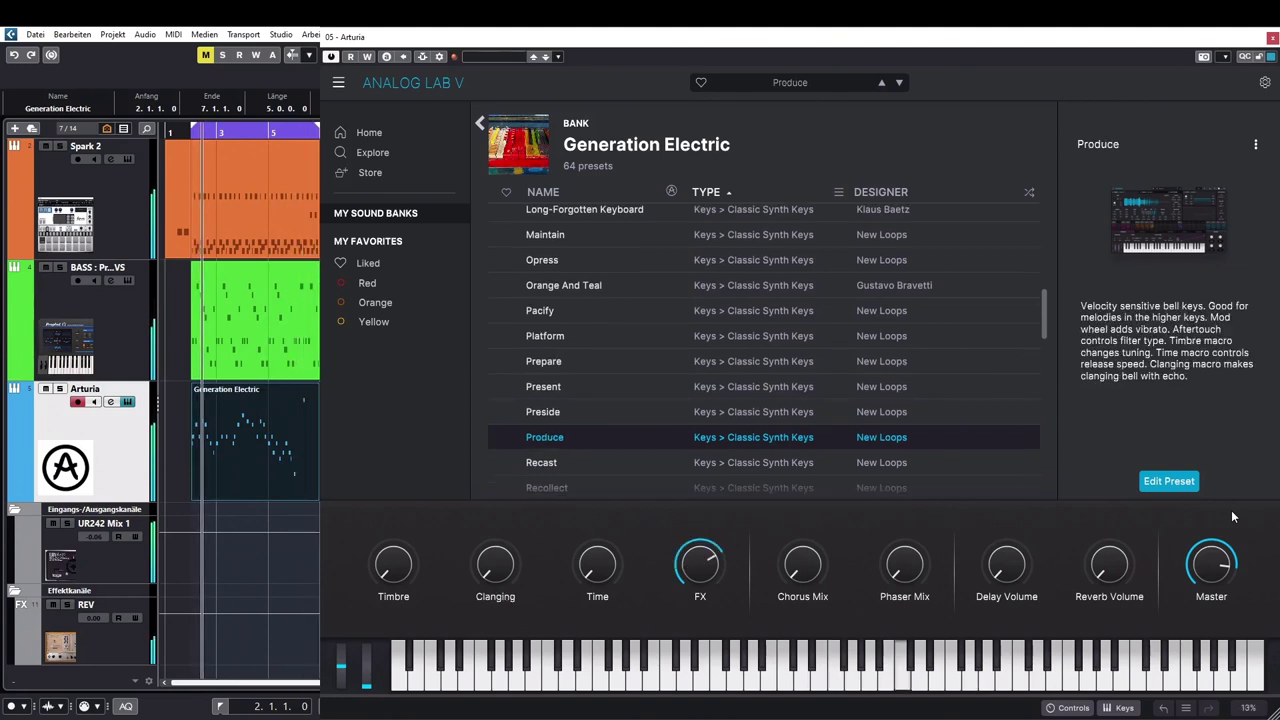
Audition the Recast and Recollect presets in turn, strongly reducing Recollect's FX amount.
{"action": "scroll", "coordinate": [817, 359], "scroll_direction": "down", "scroll_amount": 1}
{"action": "scroll", "coordinate": [817, 358], "scroll_direction": "down", "scroll_amount": 5}
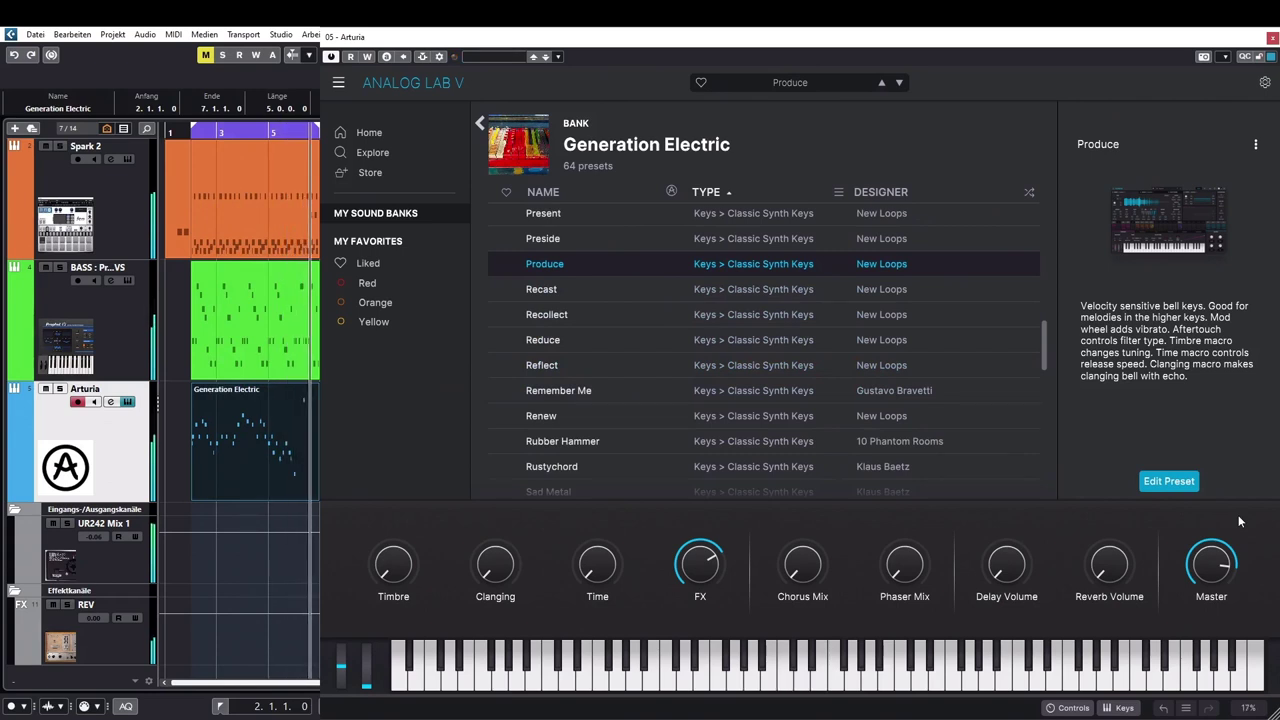
{"action": "key", "text": "Down"}
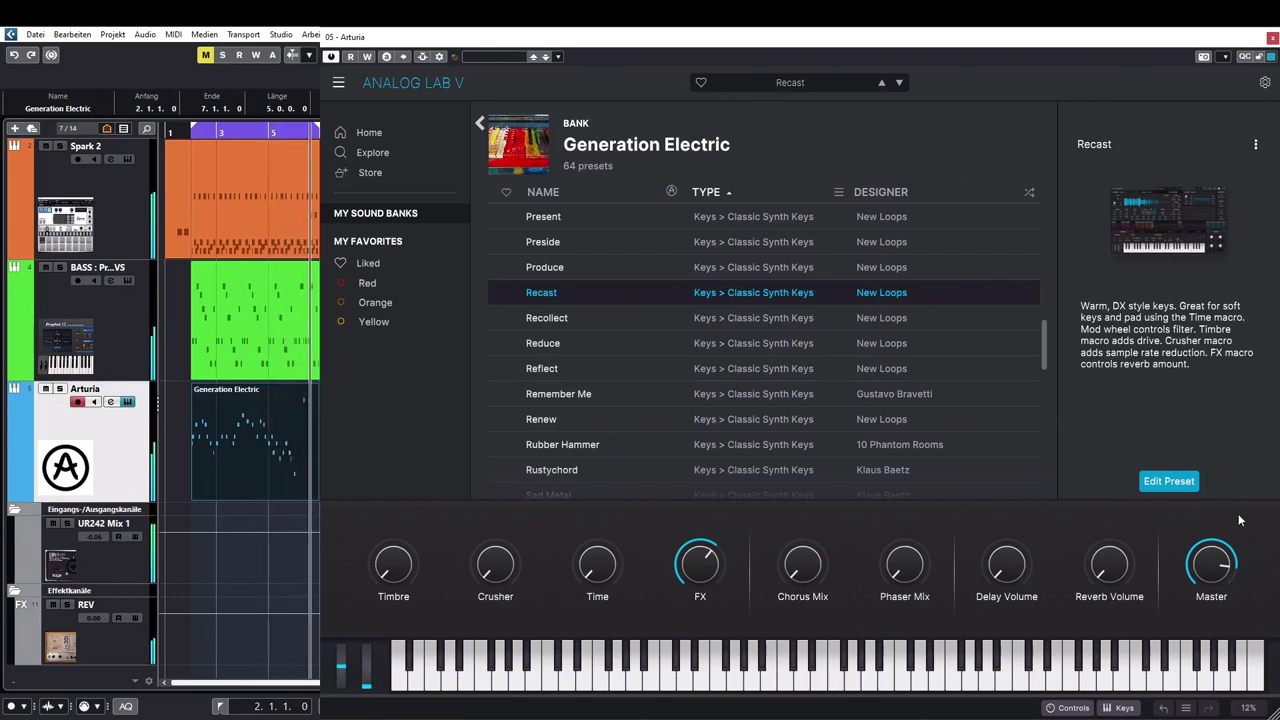
{"action": "key", "text": "Down"}
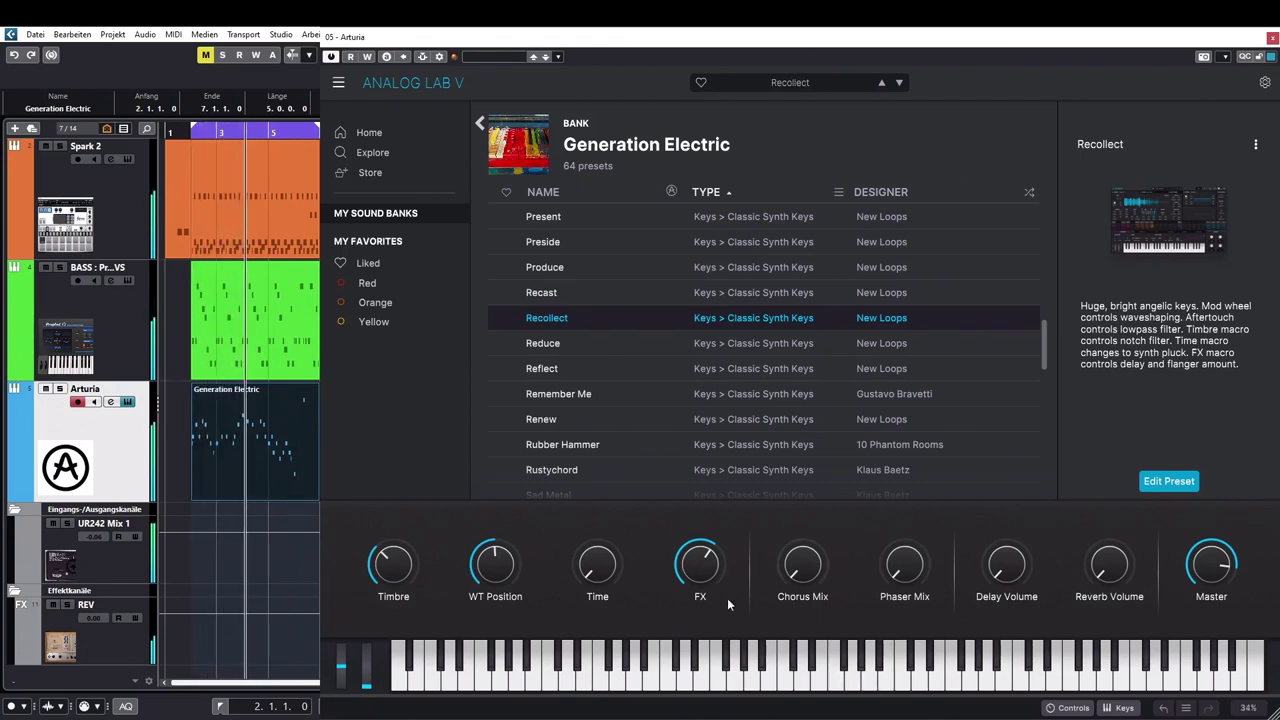
{"action": "left_click_drag", "start_coordinate": [700, 565], "coordinate": [700, 624]}
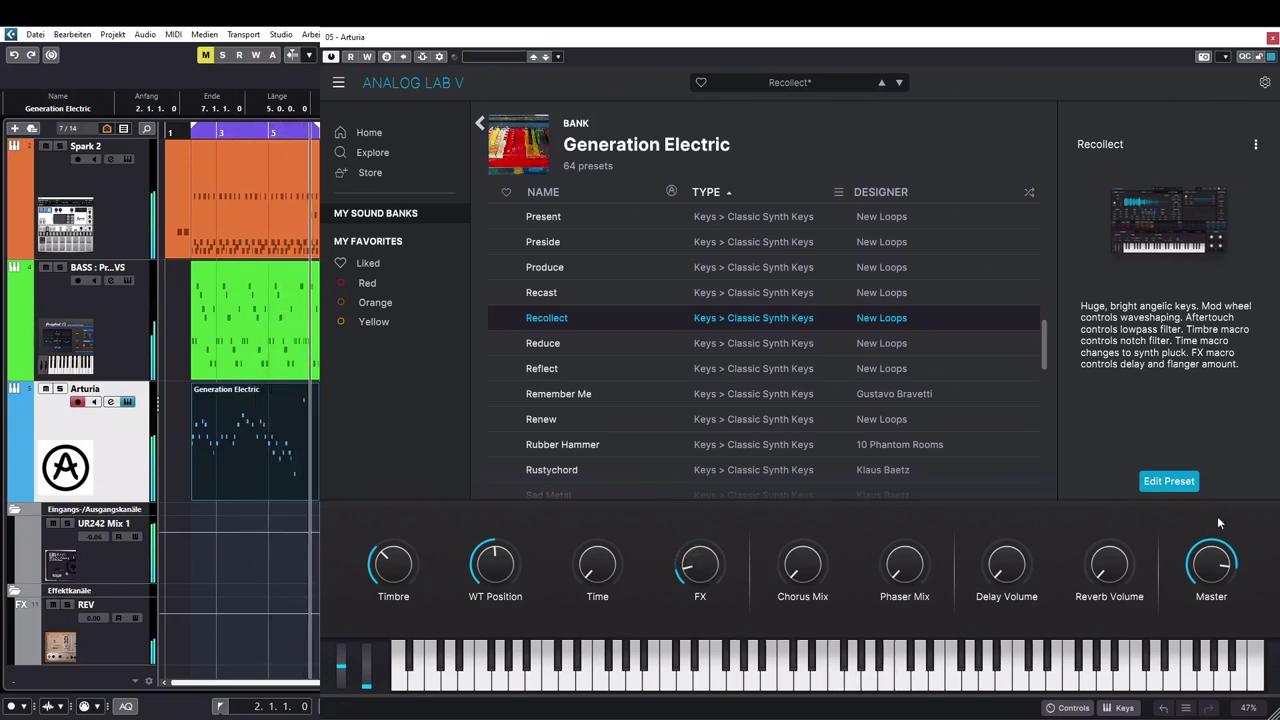
Audition the Reduce, Reflect and Remember Me presets in turn.
{"action": "key", "text": "Down"}
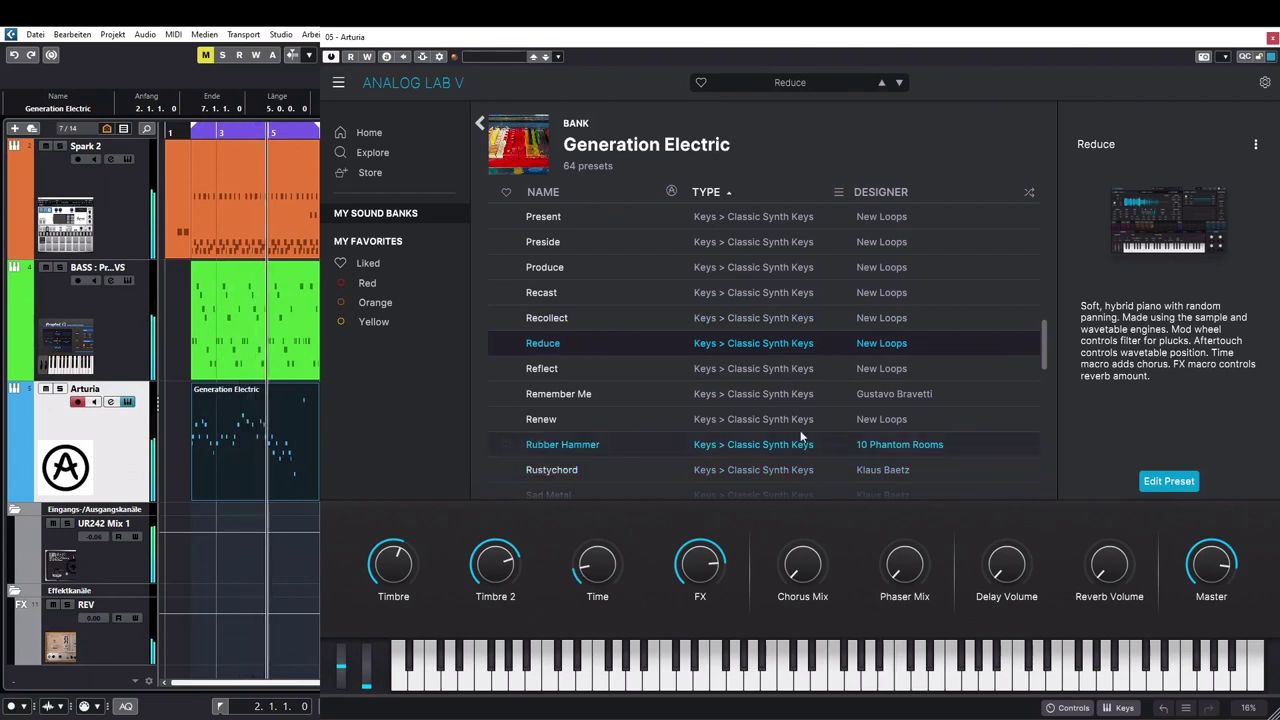
{"action": "left_click", "coordinate": [585, 358]}
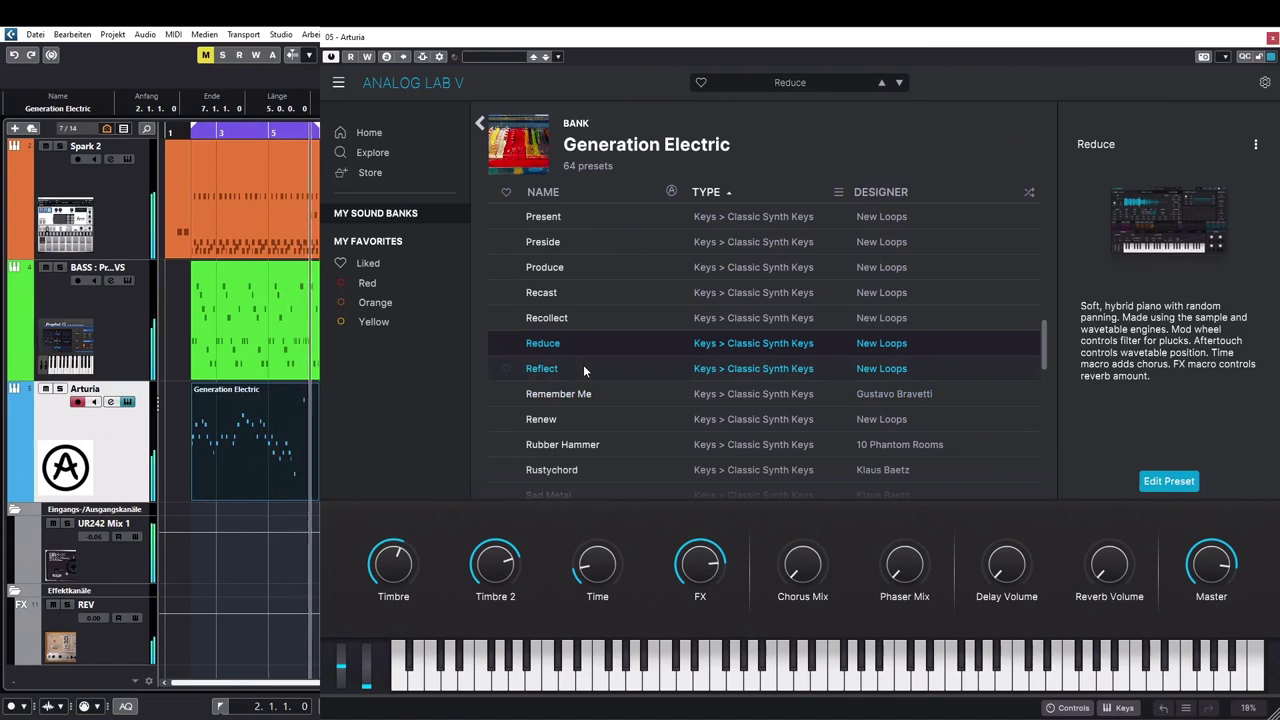
{"action": "left_click", "coordinate": [583, 366]}
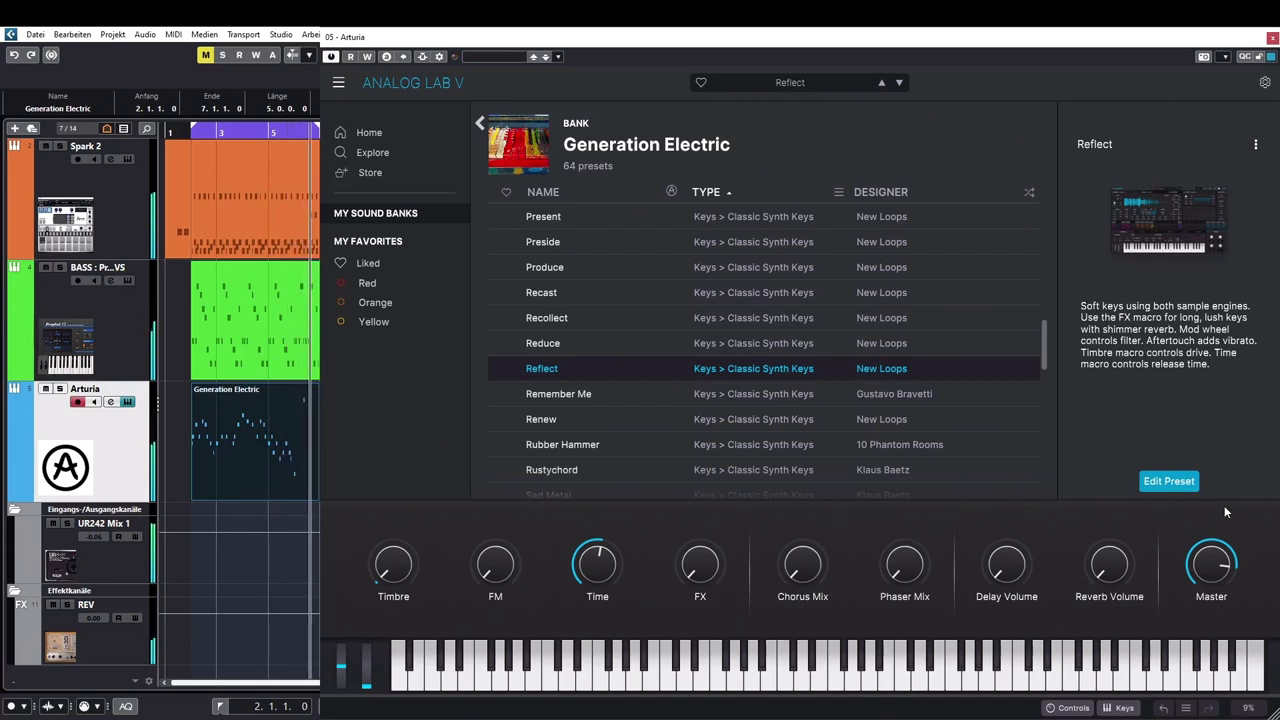
{"action": "key", "text": "Down"}
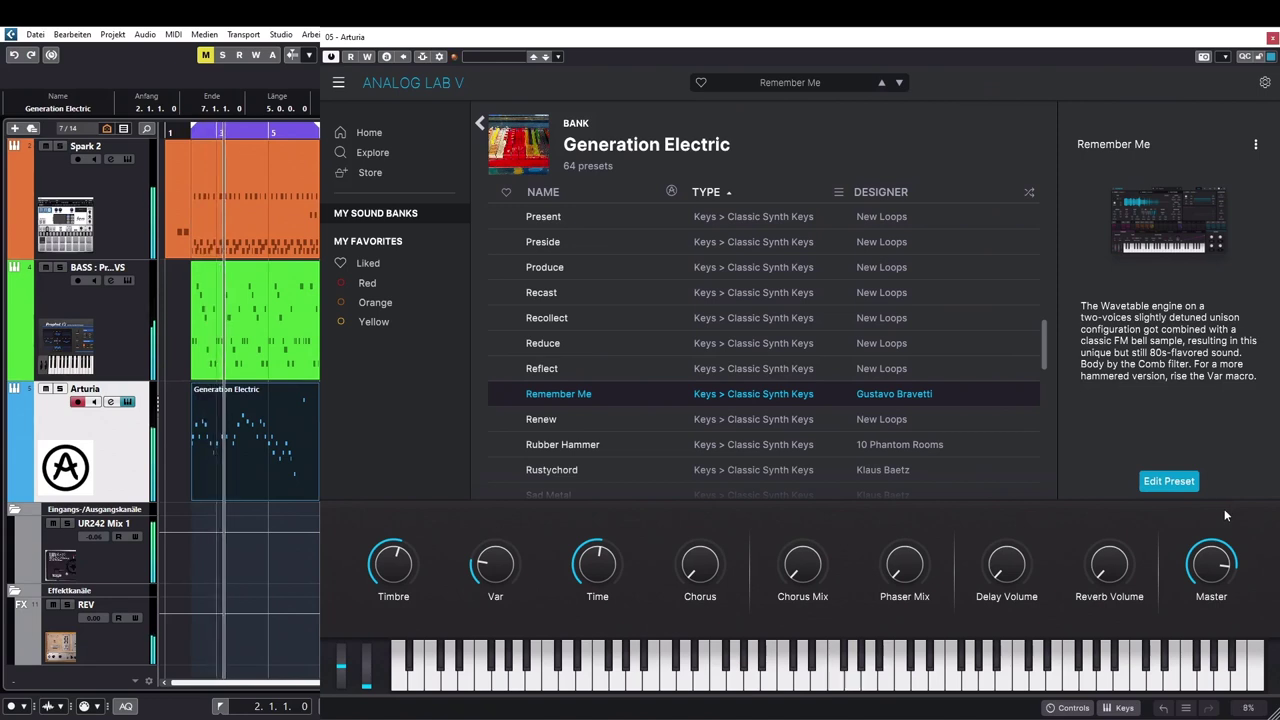
Audition the Renew and Rubber Hammer presets in turn, raising Rubber Hammer's Master level.
{"action": "scroll", "coordinate": [836, 346], "scroll_direction": "down", "scroll_amount": 1}
{"action": "scroll", "coordinate": [839, 347], "scroll_direction": "down", "scroll_amount": 2}
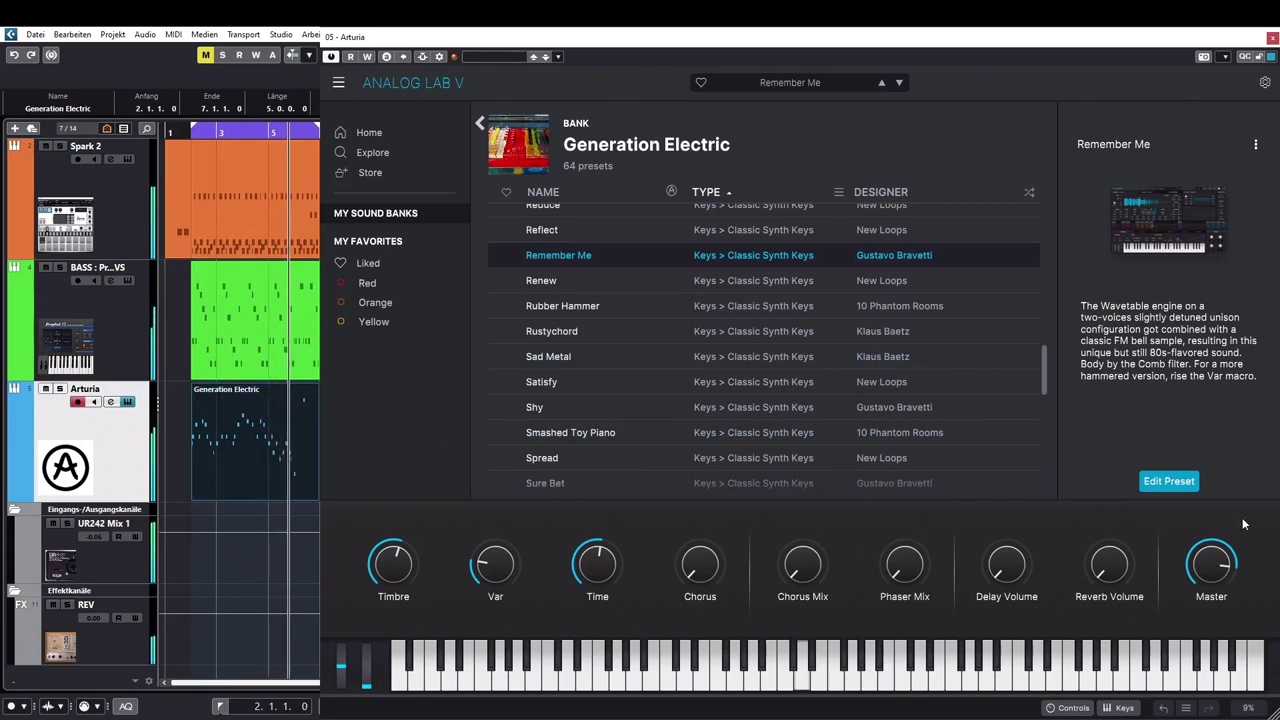
{"action": "key", "text": "Down"}
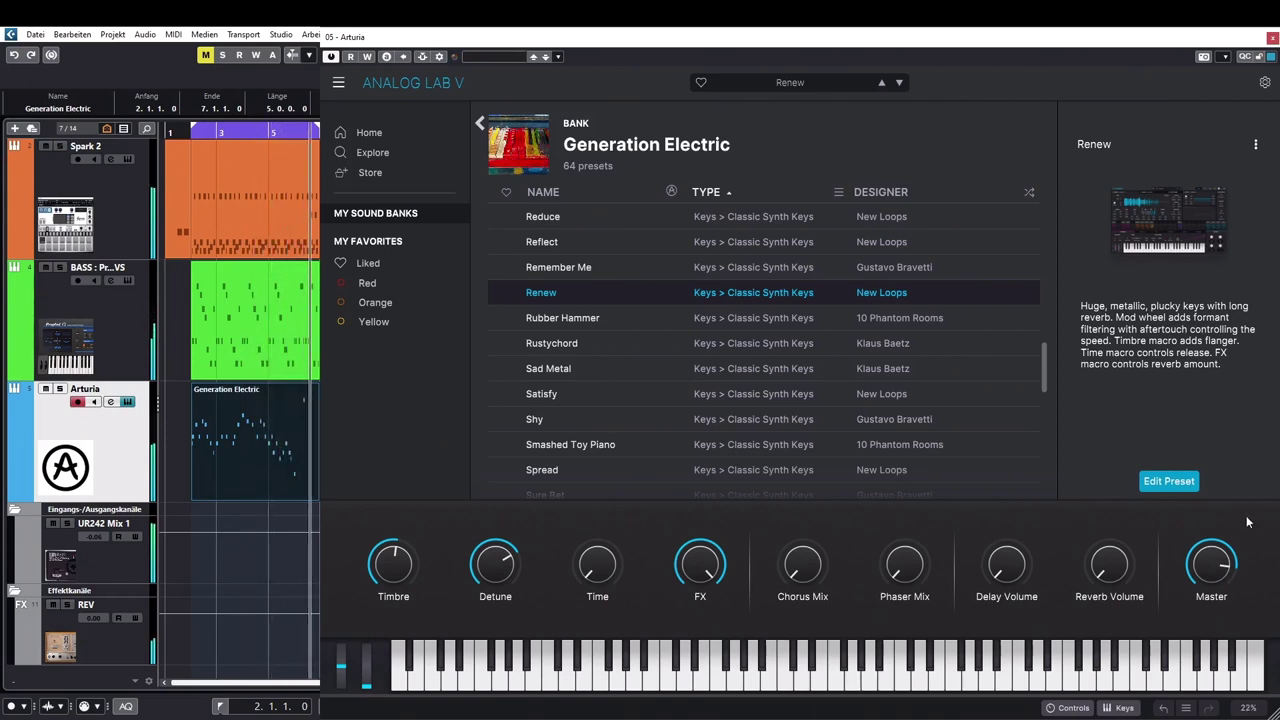
{"action": "key", "text": "Down"}
{"action": "left_click_drag", "start_coordinate": [1211, 566], "coordinate": [1207, 569]}
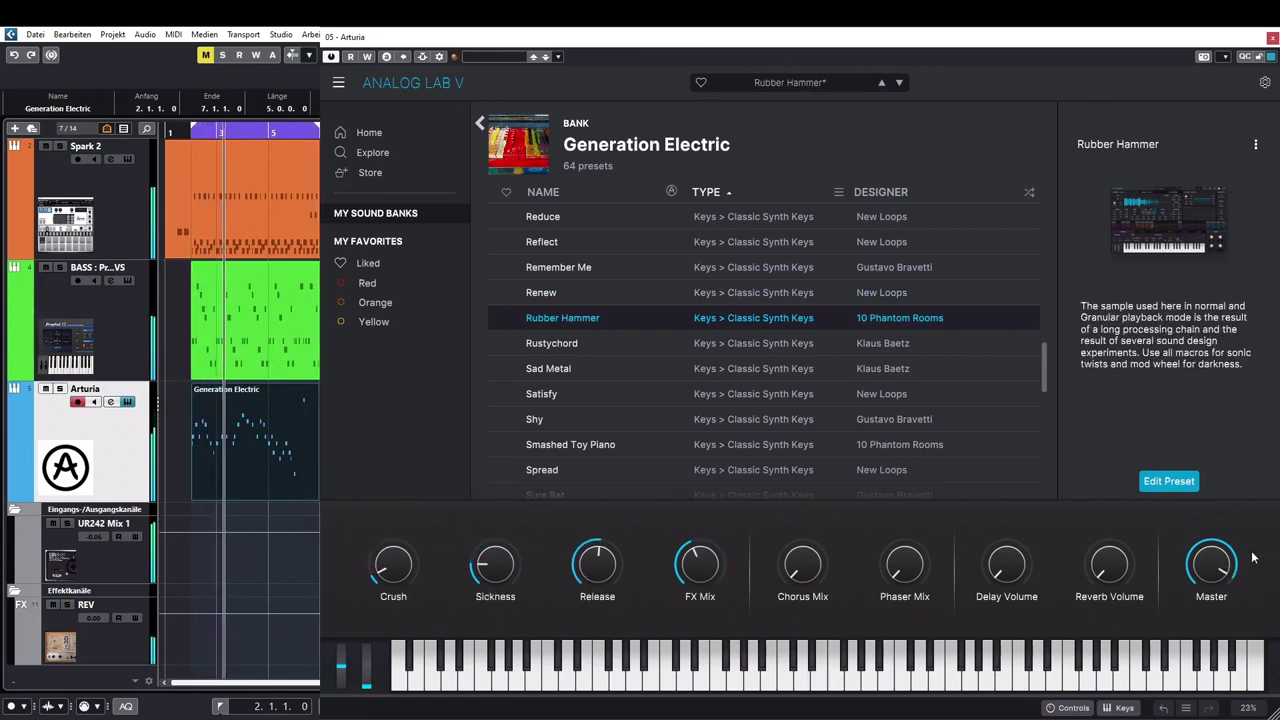
Audition the Rustychord and Sad Metal presets in turn, raising Sad Metal's Master level slightly.
{"action": "left_click", "coordinate": [638, 333]}
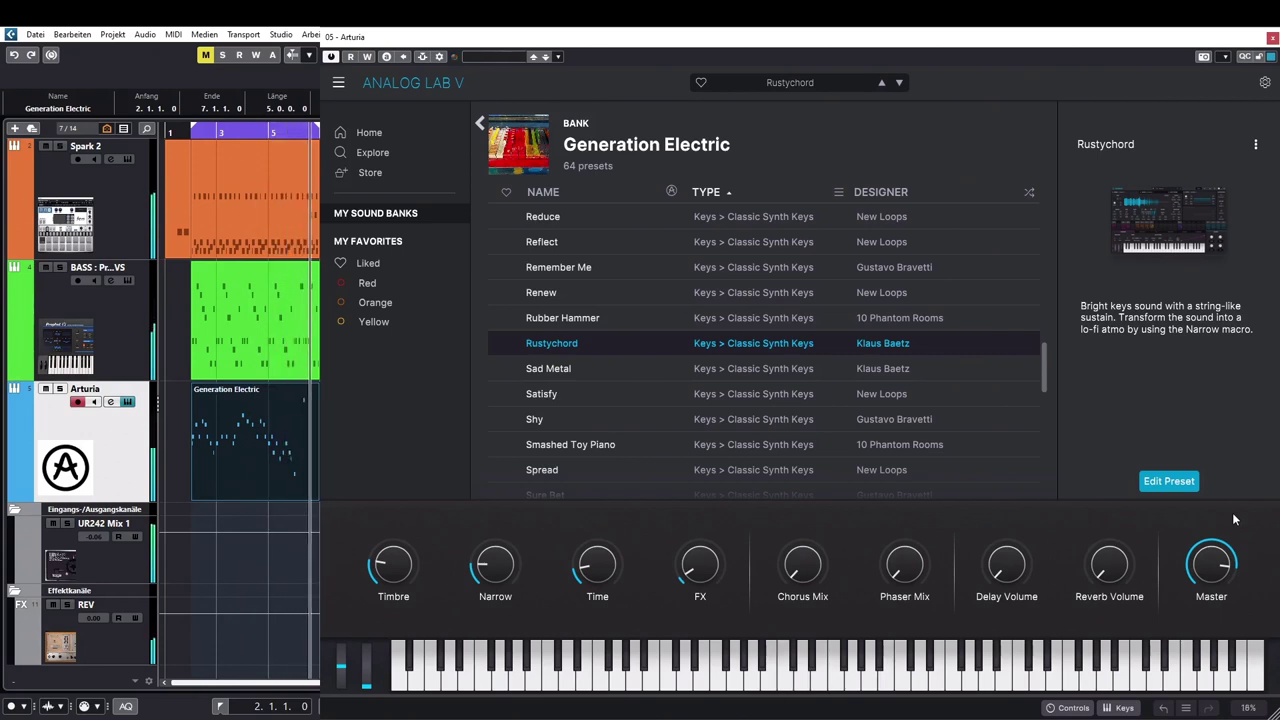
{"action": "key", "text": "Down"}
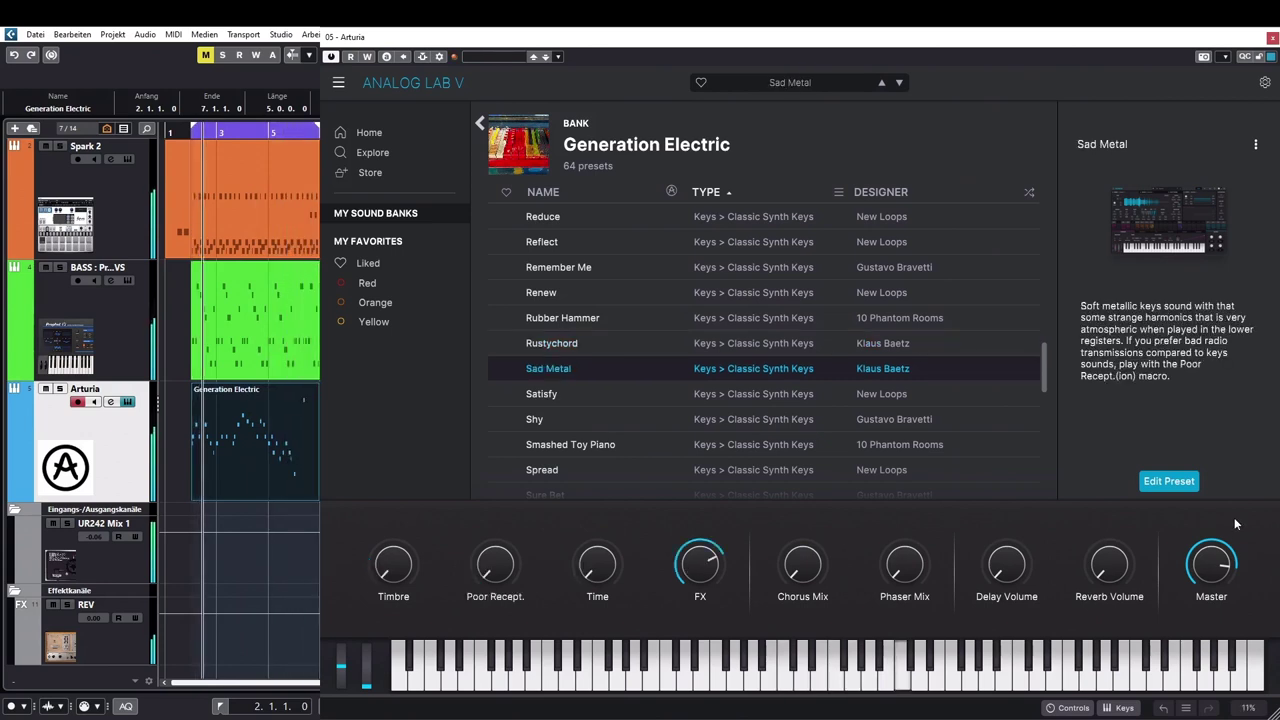
{"action": "left_click_drag", "start_coordinate": [1211, 565], "coordinate": [1211, 560]}
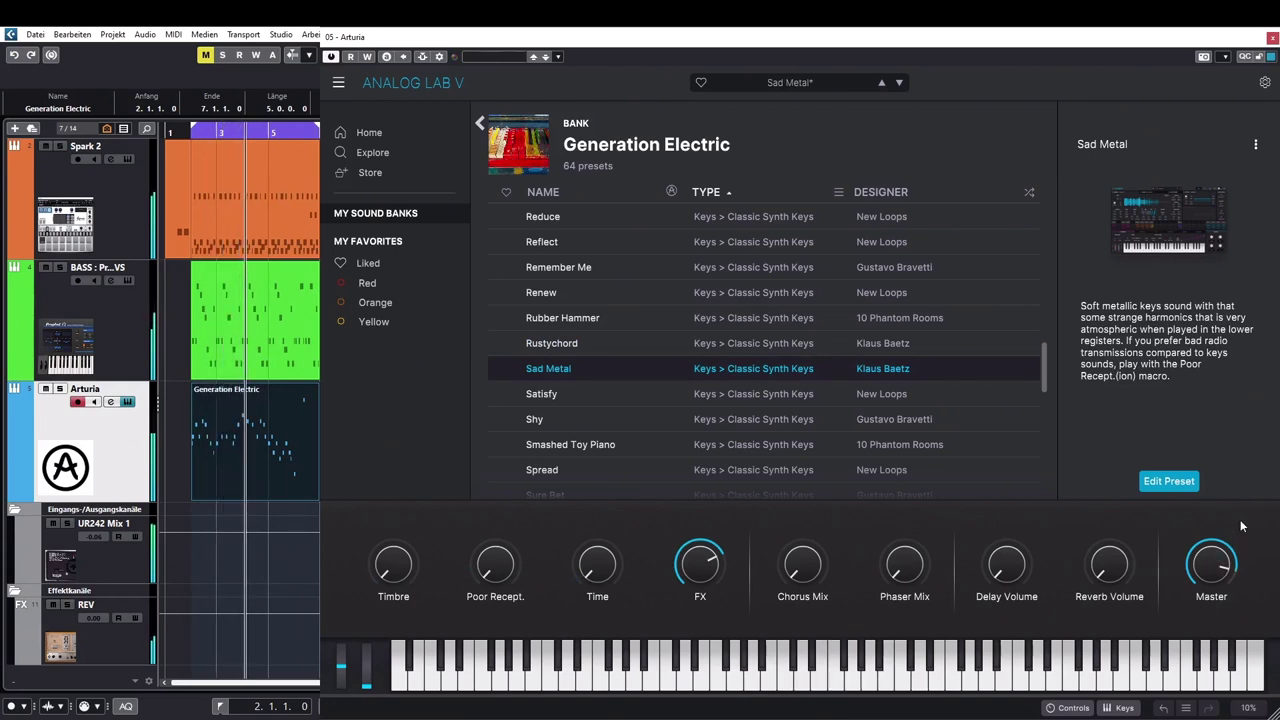
Audition the Satisfy, Shy and Smashed Toy Piano presets in turn.
{"action": "left_click", "coordinate": [594, 390]}
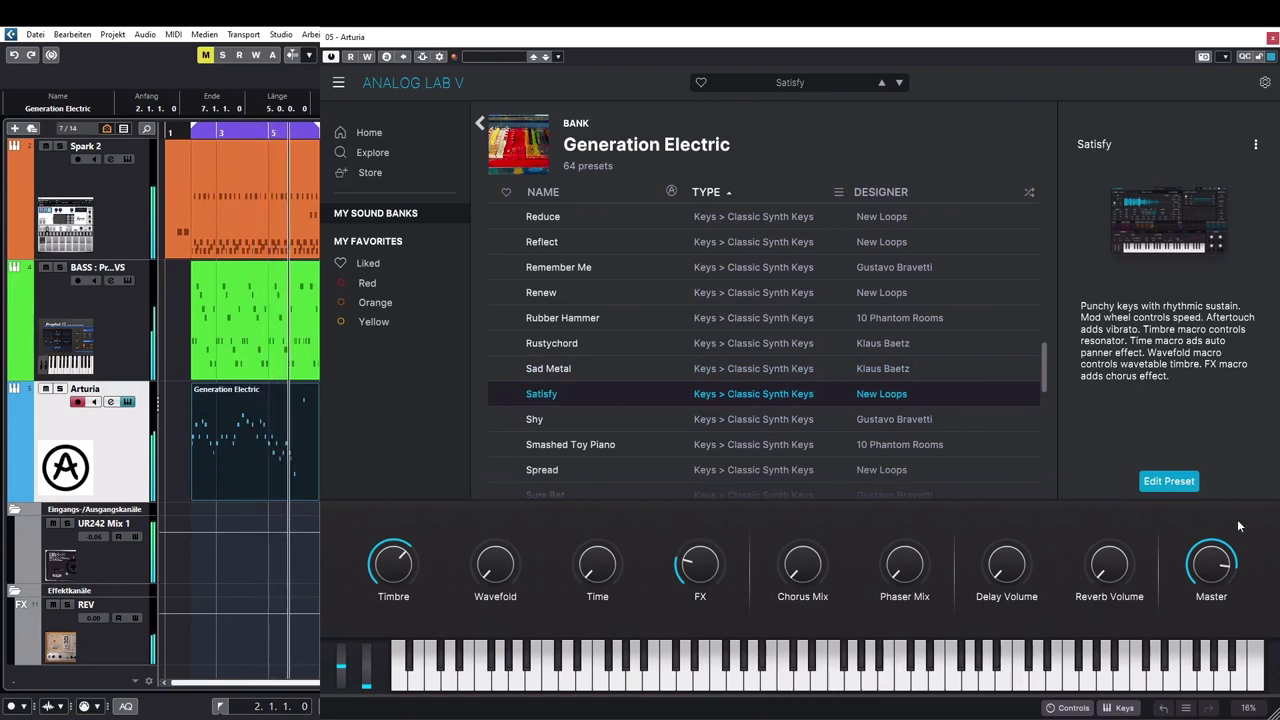
{"action": "key", "text": "Down"}
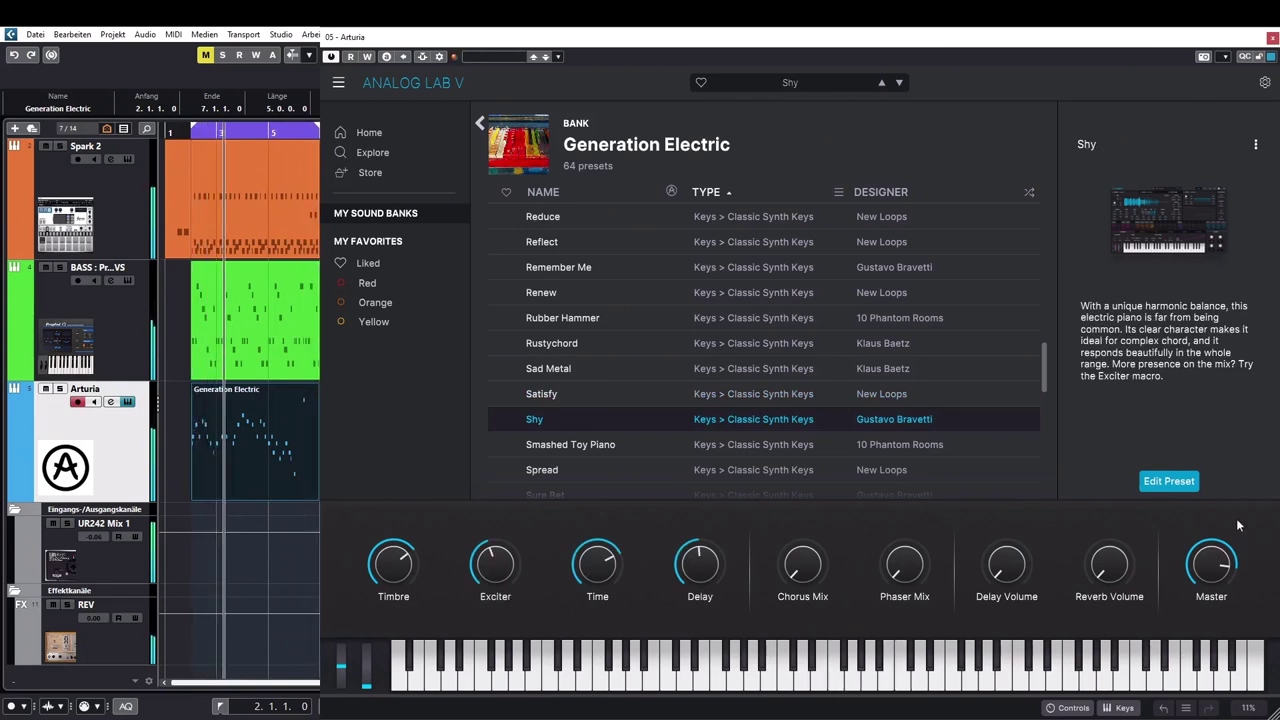
{"action": "scroll", "coordinate": [975, 400], "scroll_direction": "down", "scroll_amount": 1}
{"action": "scroll", "coordinate": [977, 406], "scroll_direction": "down", "scroll_amount": 1}
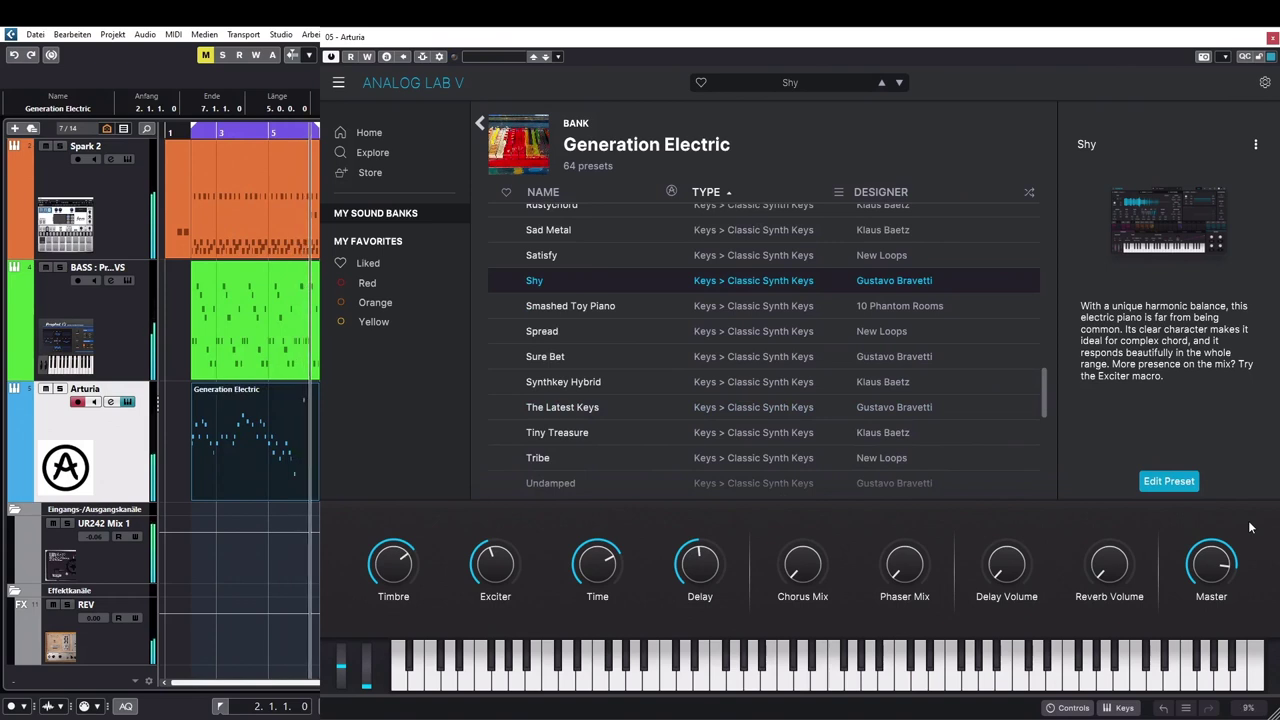
{"action": "key", "text": "Down"}
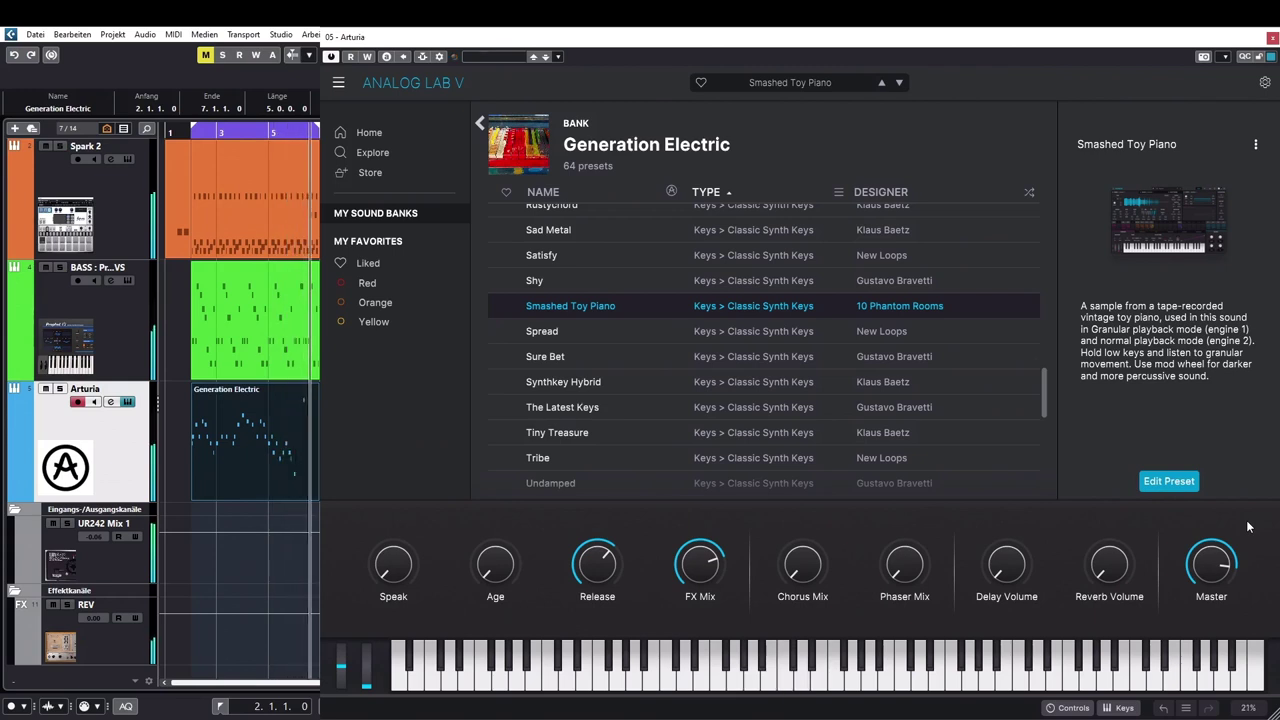
Audition the Spread, Sure Bet, Synthkey Hybrid and The Latest Keys presets in turn.
{"action": "key", "text": "Down"}
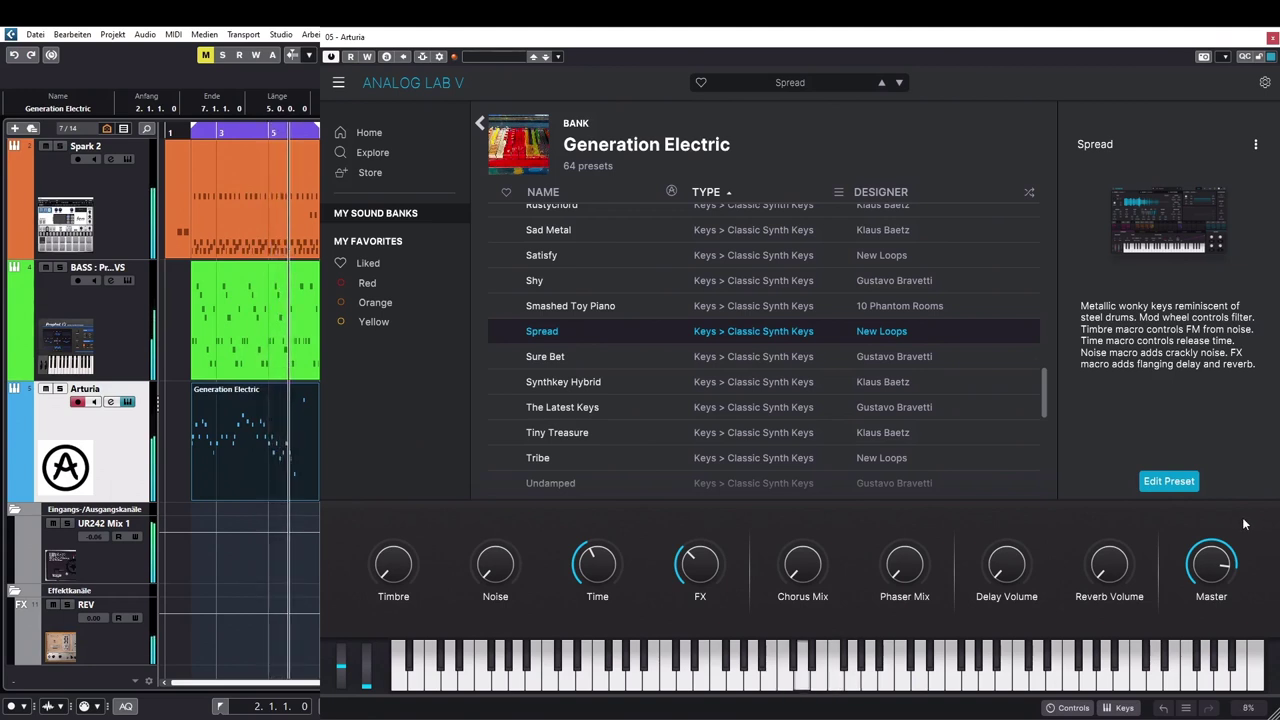
{"action": "key", "text": "Down"}
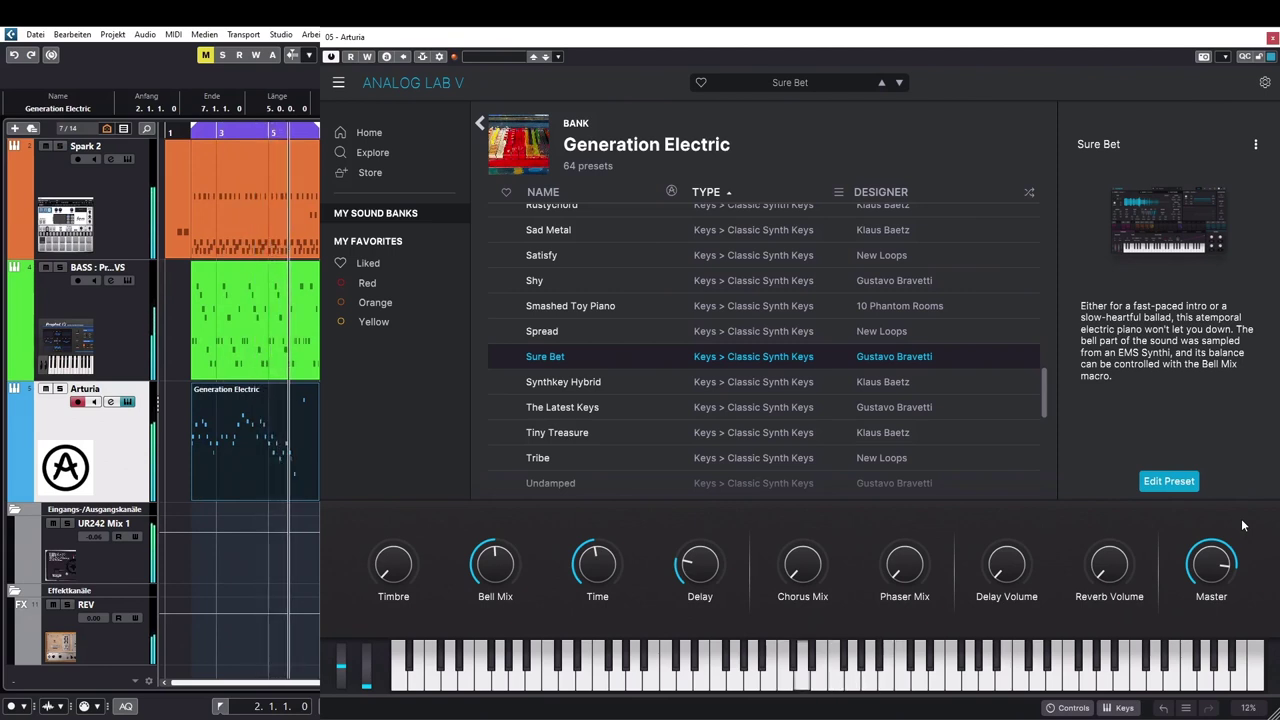
{"action": "key", "text": "Down"}
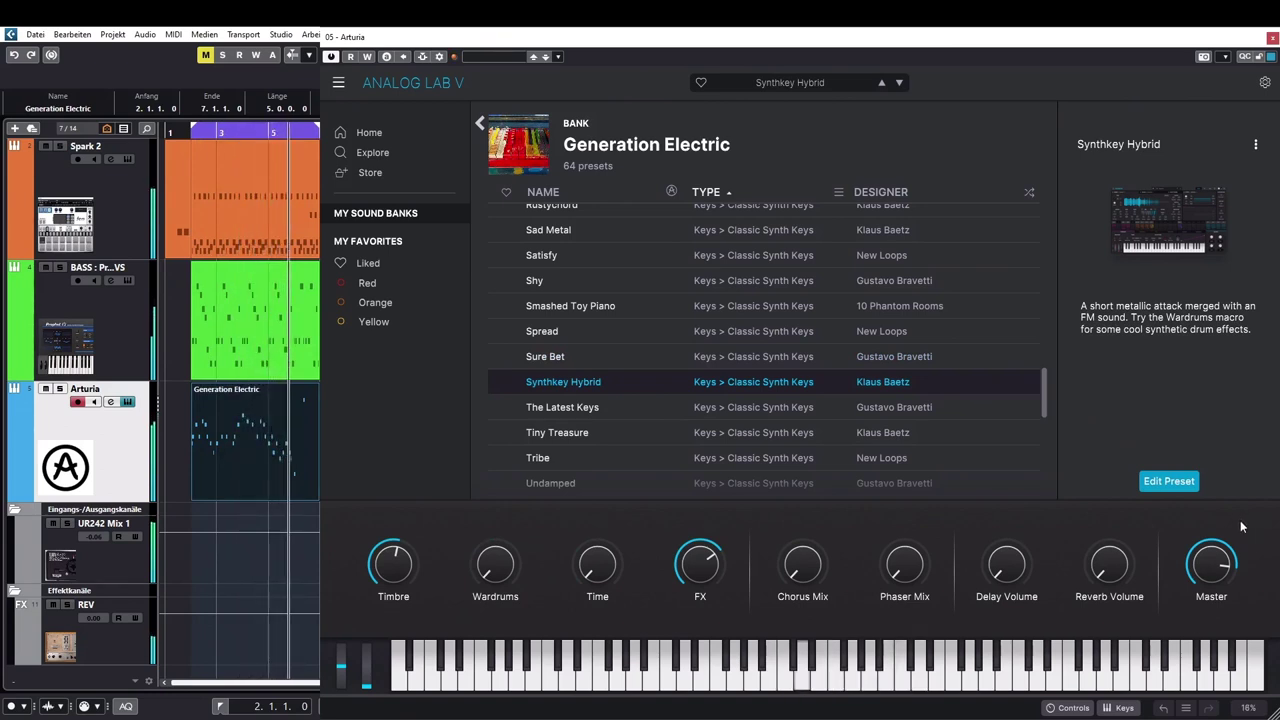
{"action": "key", "text": "Down"}
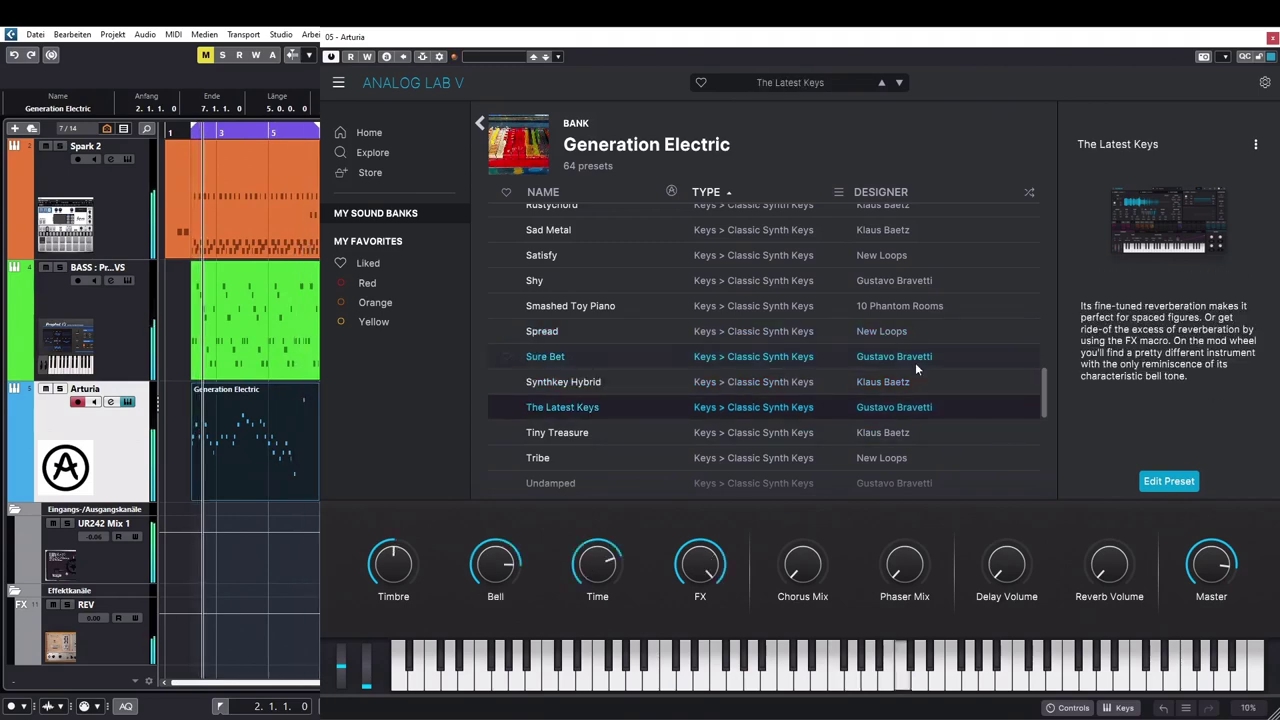
Audition the Tiny Treasure and Tribe presets in turn, raising the Master level slightly for each.
{"action": "scroll", "coordinate": [914, 366], "scroll_direction": "down", "scroll_amount": 5}
{"action": "scroll", "coordinate": [913, 375], "scroll_direction": "up", "scroll_amount": 1}
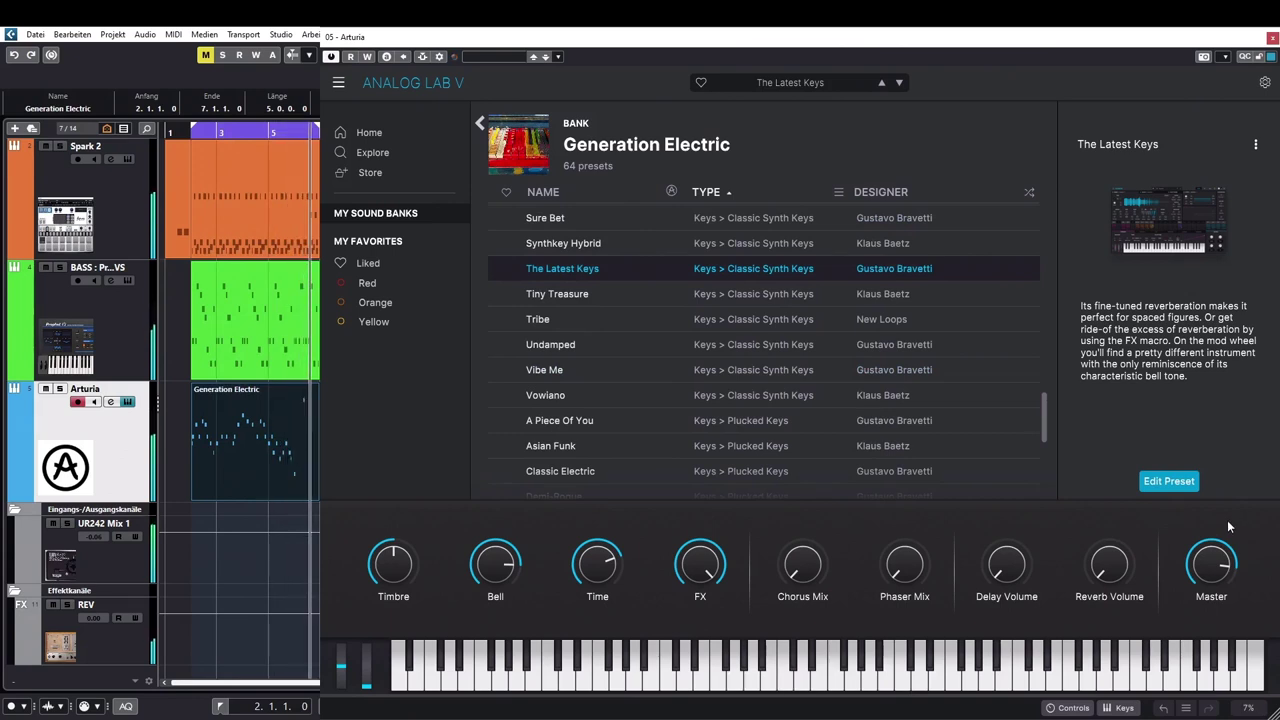
{"action": "key", "text": "Down"}
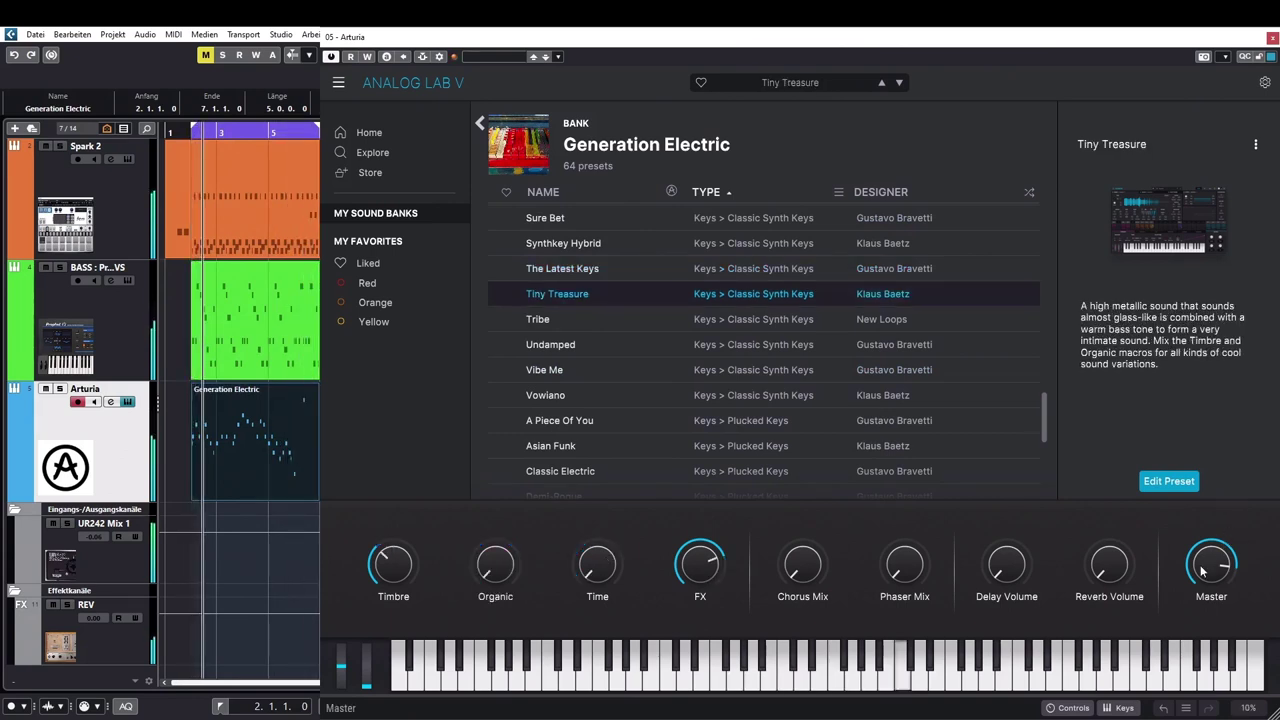
{"action": "left_click_drag", "start_coordinate": [1211, 563], "coordinate": [1211, 573]}
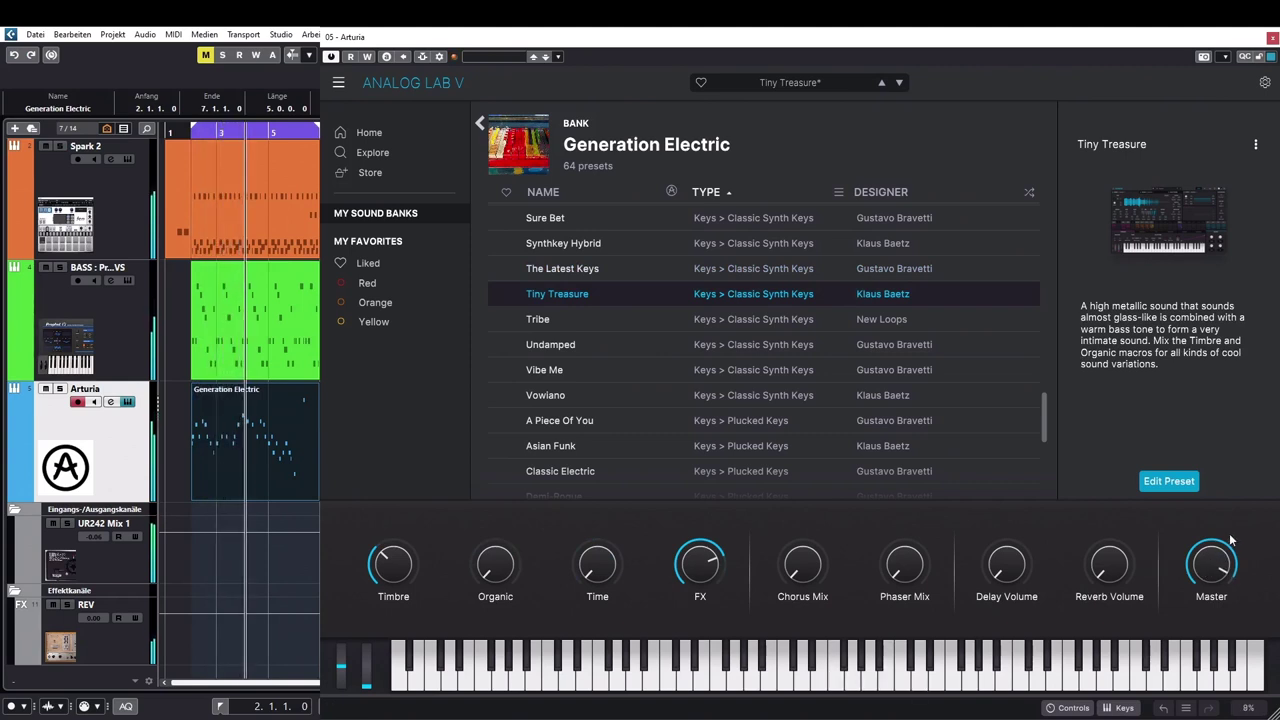
{"action": "left_click", "coordinate": [610, 314]}
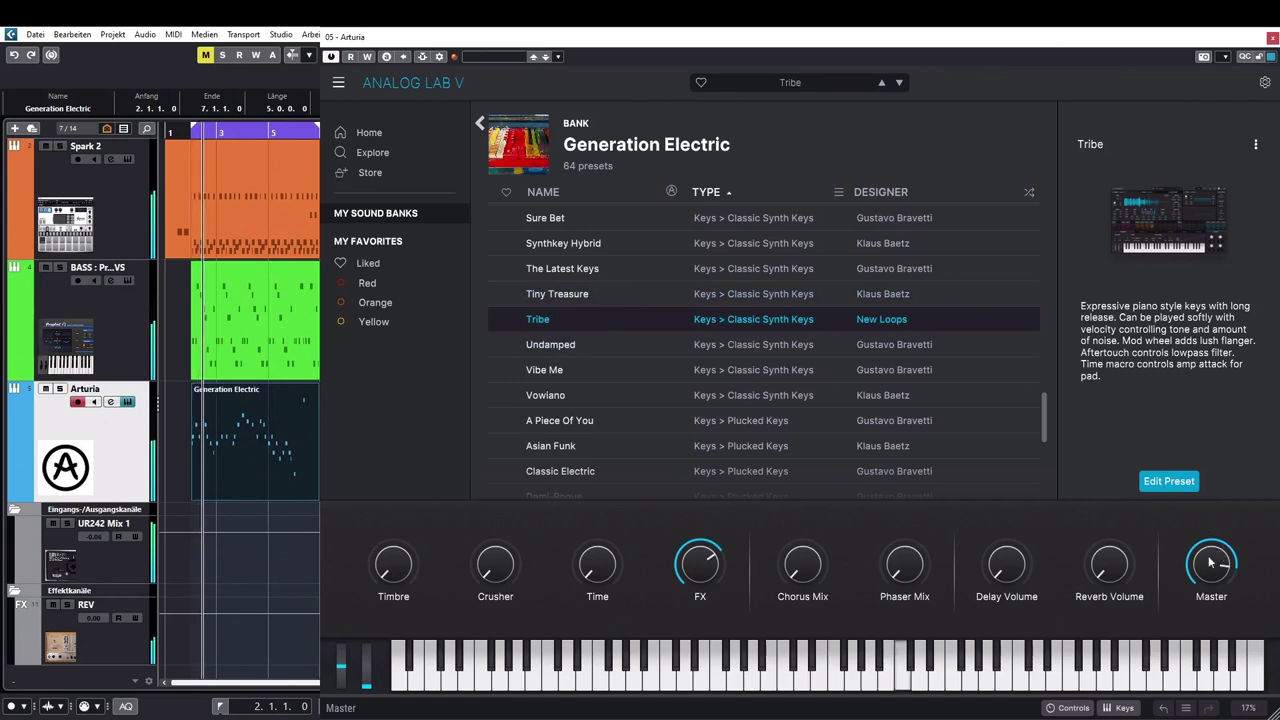
{"action": "left_click_drag", "start_coordinate": [1210, 563], "coordinate": [1210, 568]}
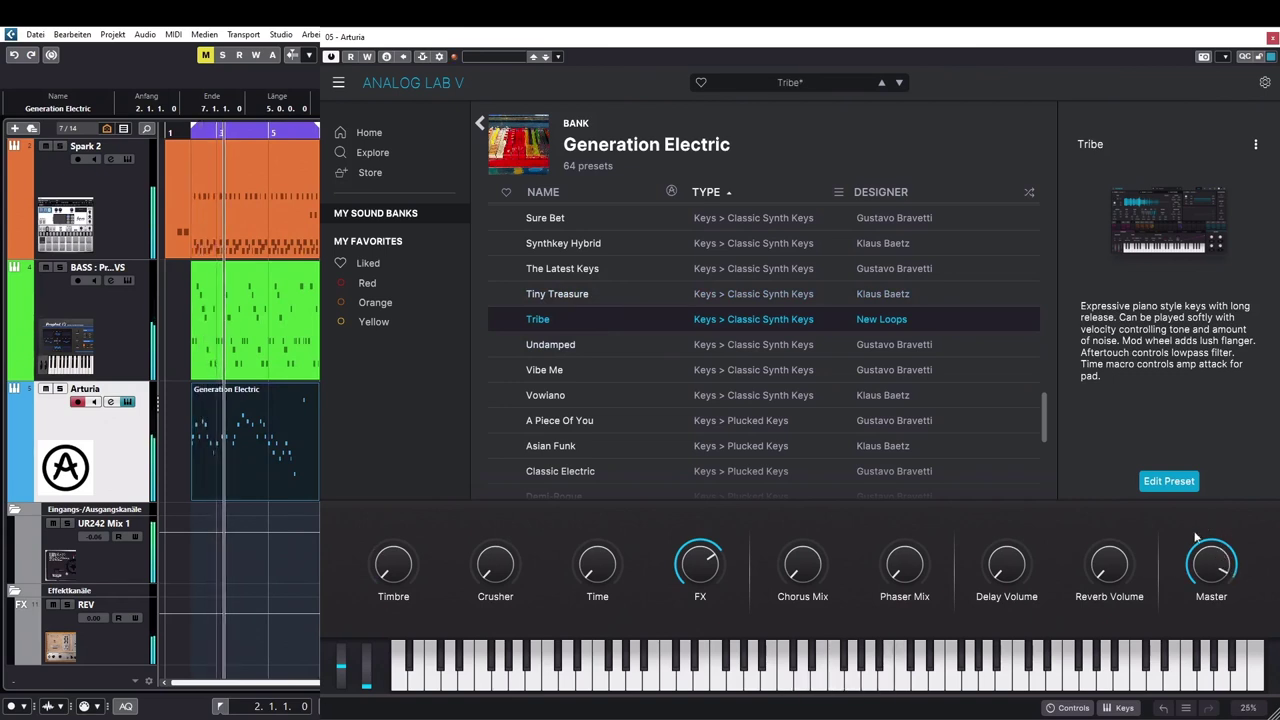
Audition the Undamped and Vibe Me presets in turn, and load the Vowiano preset.
{"action": "left_click", "coordinate": [592, 340]}
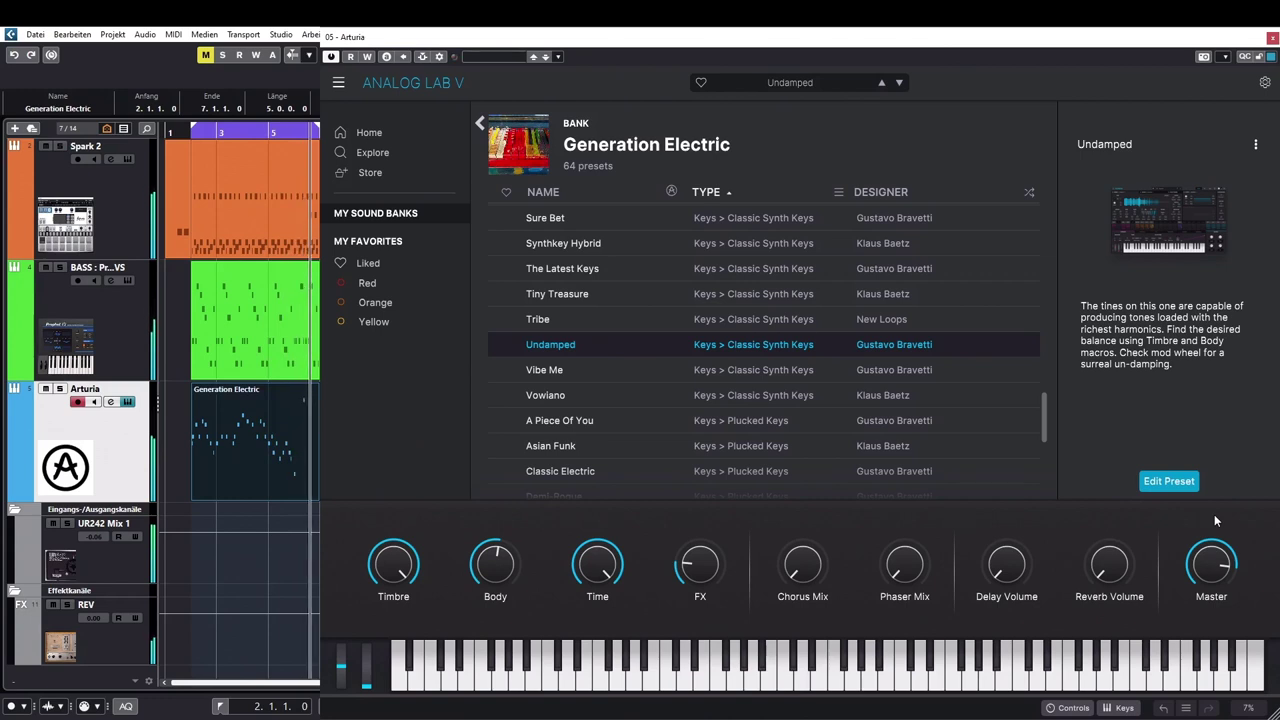
{"action": "key", "text": "Down"}
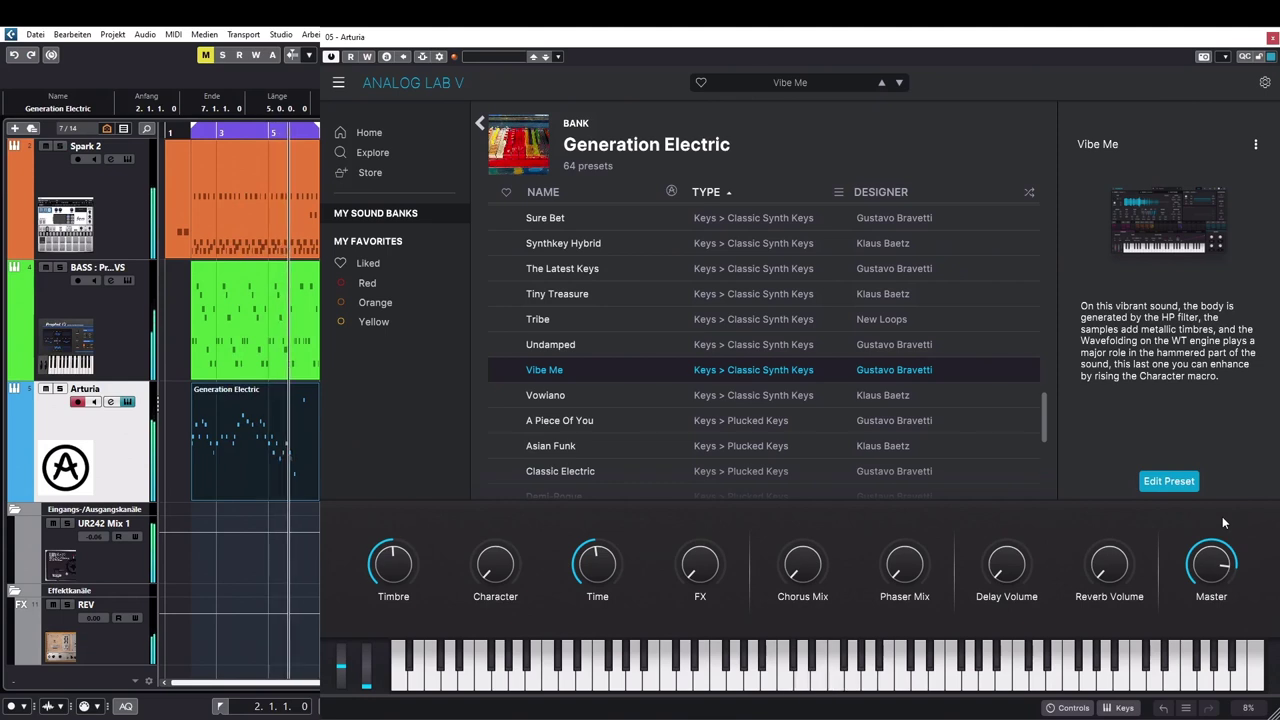
{"action": "key", "text": "Down"}
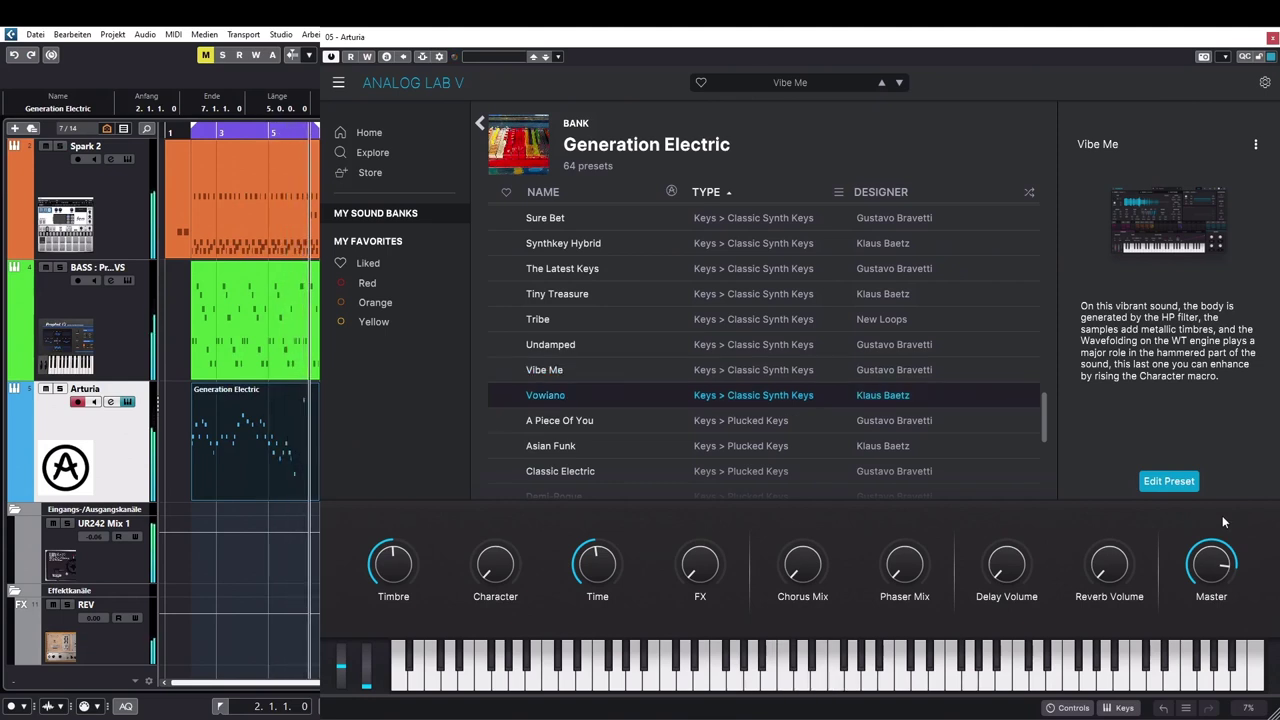